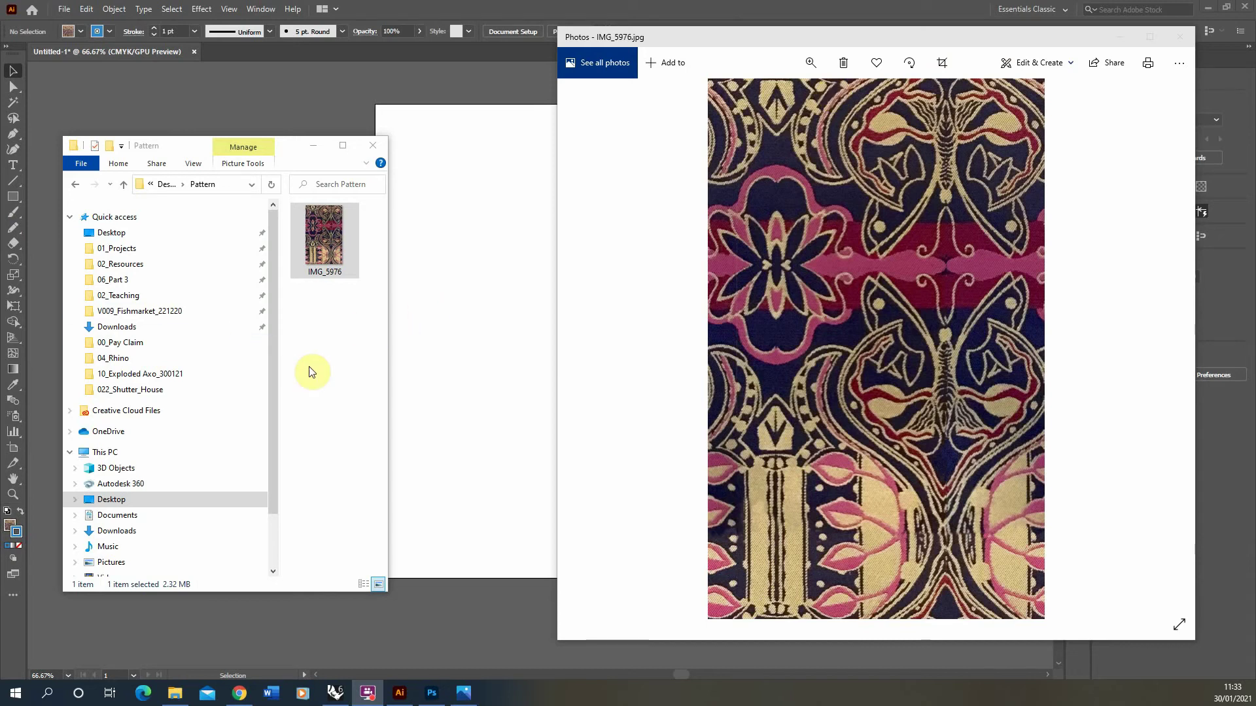
- Drag the IMG_5976 textile photo from Explorer onto the Illustrator artboard and place it
{"action": "left_click", "coordinate": [325, 353]}
{"action": "left_click", "coordinate": [340, 254]}
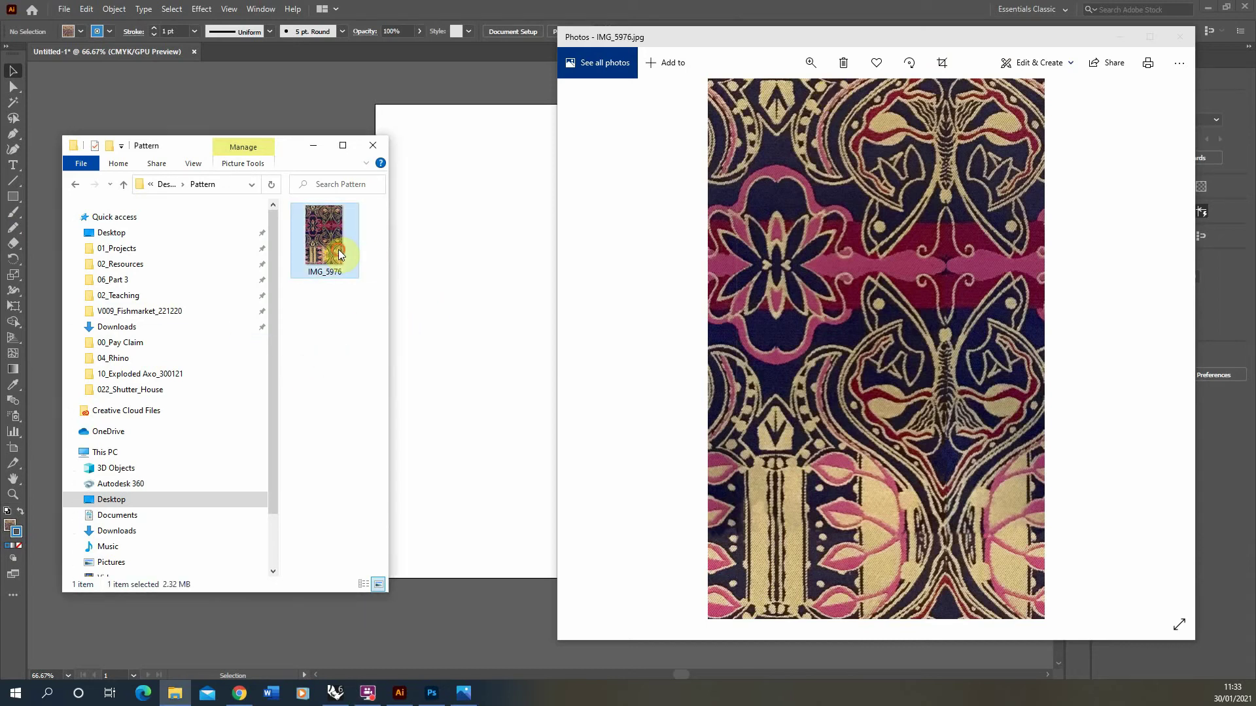
{"action": "left_click", "coordinate": [1121, 36]}
{"action": "left_click_drag", "start_coordinate": [324, 238], "coordinate": [667, 227]}
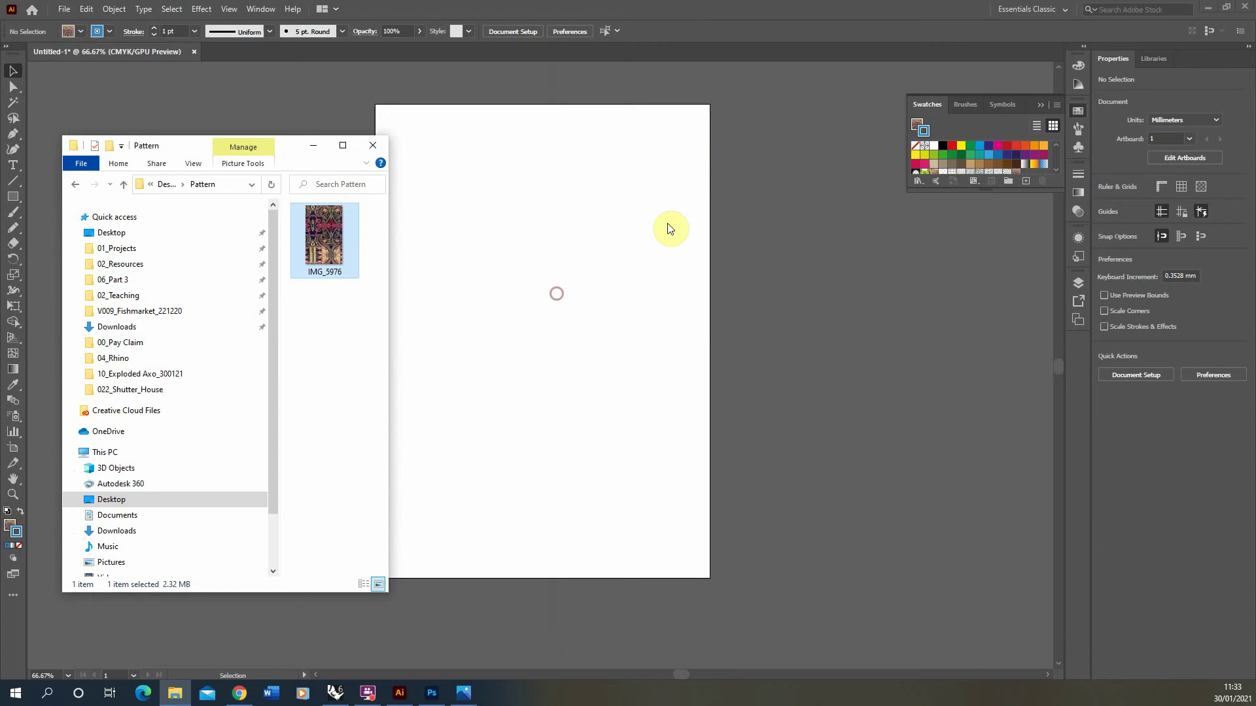
{"action": "left_click", "coordinate": [667, 227]}
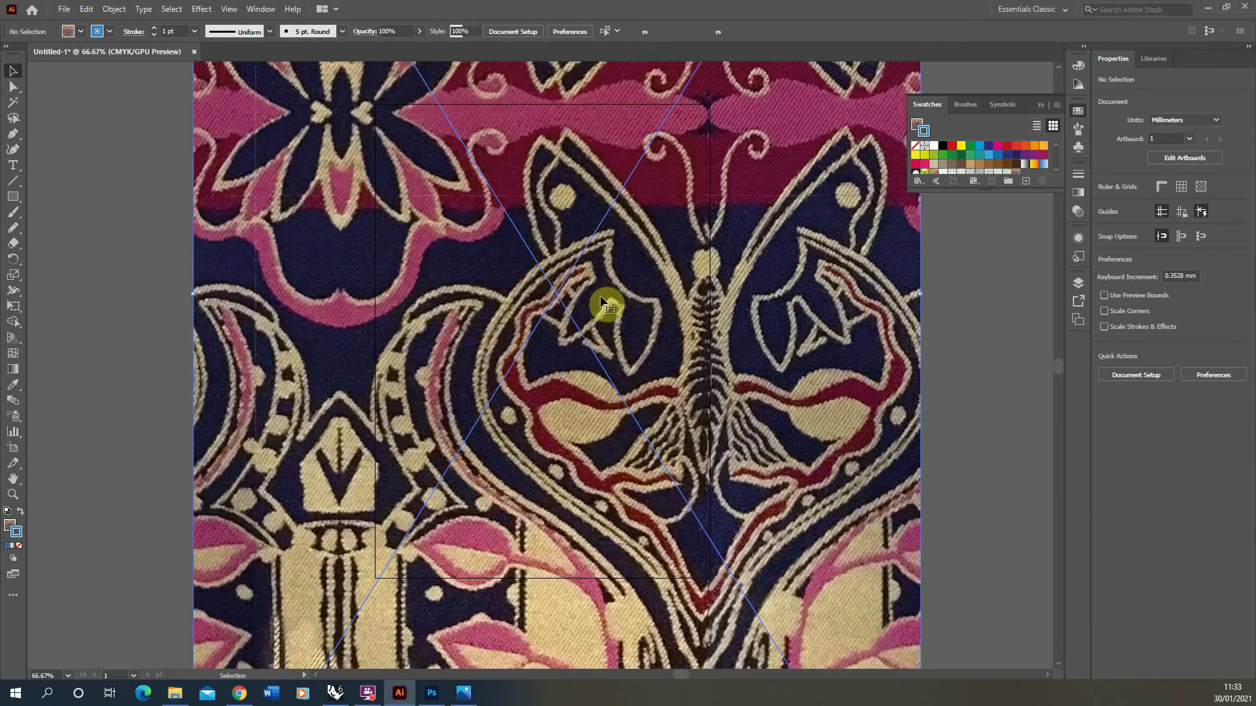
- Scale the placed photo down and reposition it so it fits inside the artboard
{"action": "scroll", "coordinate": [599, 296], "scroll_direction": "down", "scroll_amount": 2}
{"action": "key", "text": "ctrl+minus"}
{"action": "key", "text": "ctrl+minus"}
{"action": "key", "text": "ctrl+minus"}
{"action": "key", "text": "ctrl+minus"}
{"action": "key", "text": "ctrl+plus"}
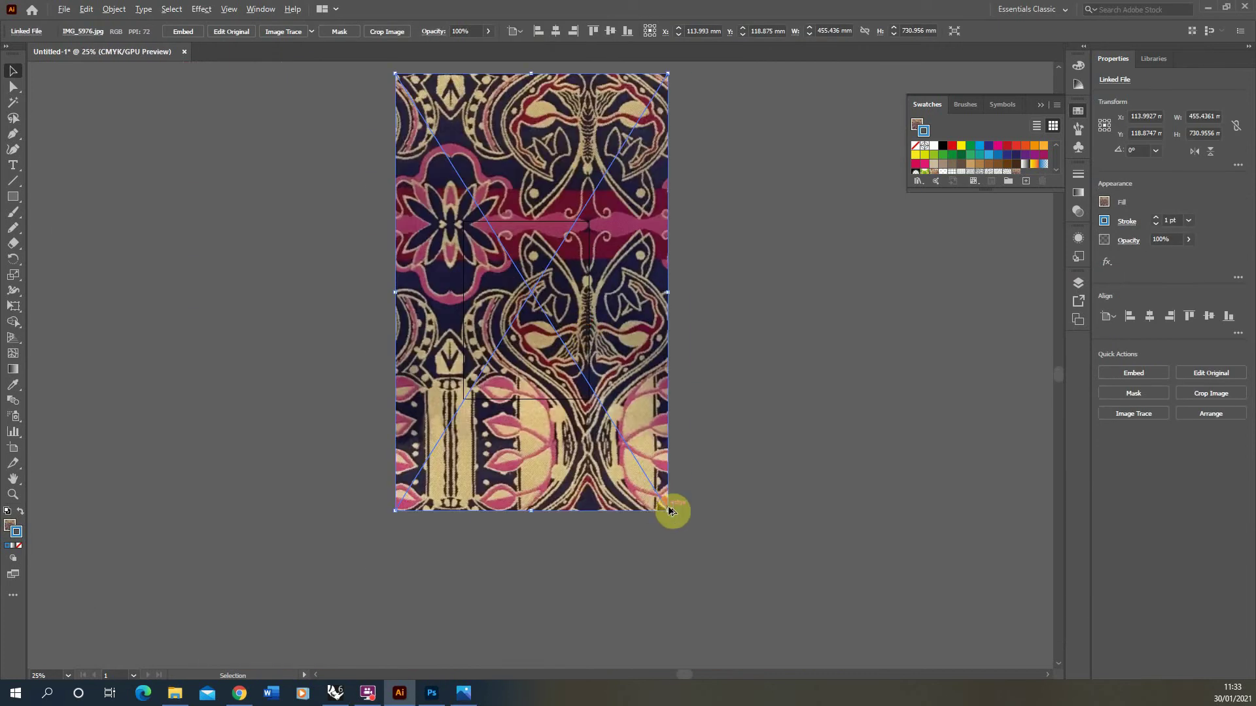
{"action": "left_click_drag", "start_coordinate": [669, 513], "coordinate": [526, 295]}
{"action": "key", "text": "ctrl+plus"}
{"action": "key", "text": "ctrl+plus"}
{"action": "key", "text": "ctrl+plus"}
{"action": "key", "text": "ctrl+plus"}
{"action": "key", "text": "ctrl+plus"}
{"action": "left_click_drag", "start_coordinate": [627, 364], "coordinate": [567, 350]}
{"action": "left_click_drag", "start_coordinate": [667, 477], "coordinate": [701, 527]}
{"action": "left_click", "coordinate": [280, 397]}
{"action": "scroll", "coordinate": [283, 395], "scroll_direction": "down", "scroll_amount": 1}
{"action": "scroll", "coordinate": [541, 359], "scroll_direction": "up", "scroll_amount": 1}
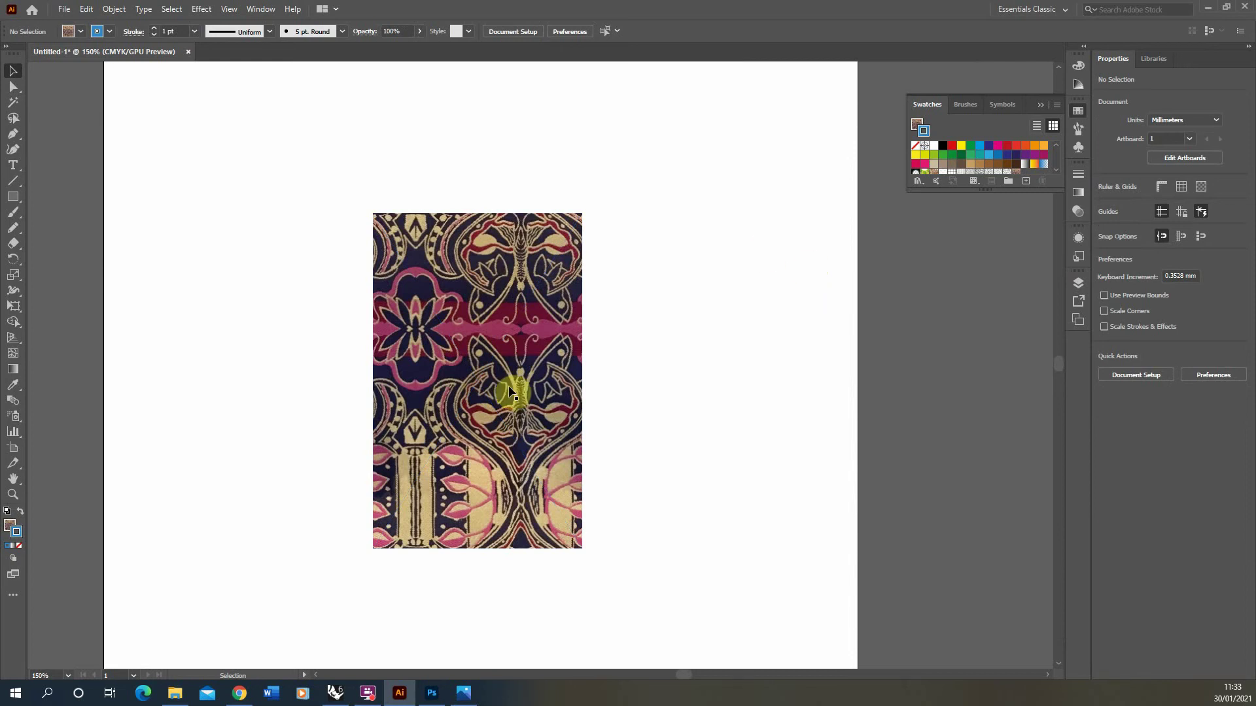
{"action": "scroll", "coordinate": [493, 351], "scroll_direction": "up", "scroll_amount": 2}
{"action": "scroll", "coordinate": [402, 393], "scroll_direction": "down", "scroll_amount": 1}
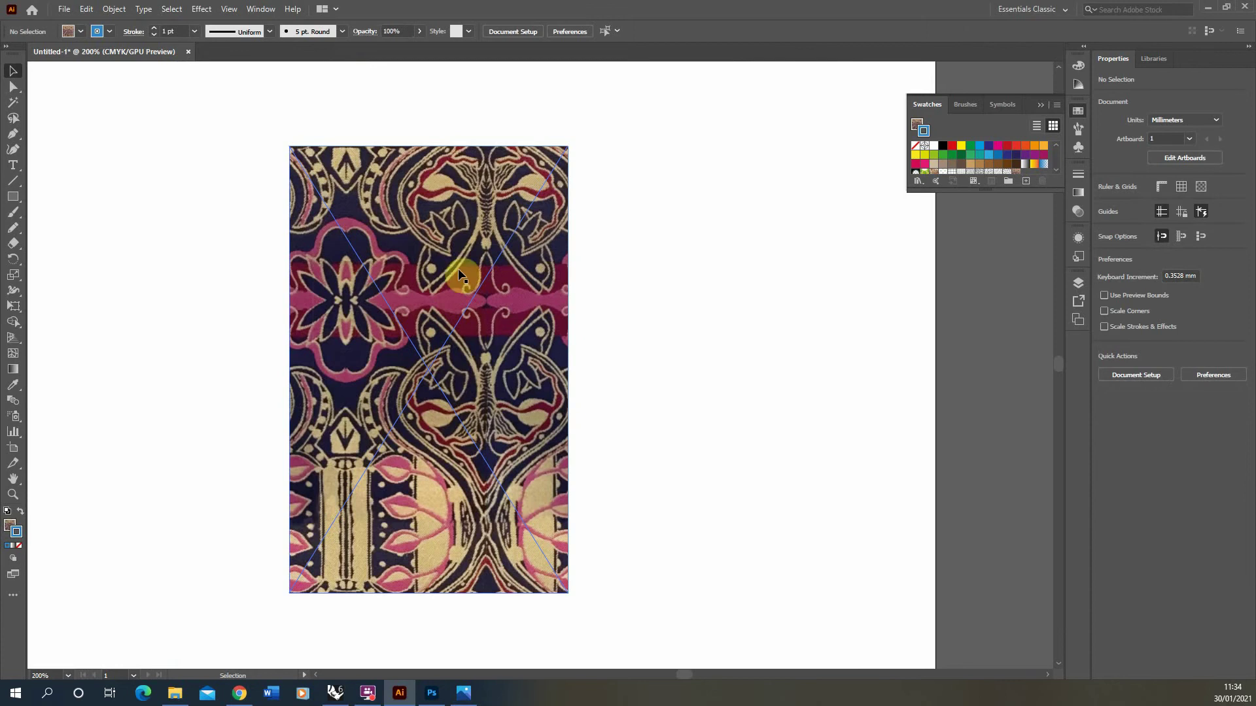
- Duplicate the textile photo to its right and trace the copy with the 3 Colors preset
{"action": "left_click", "coordinate": [376, 290]}
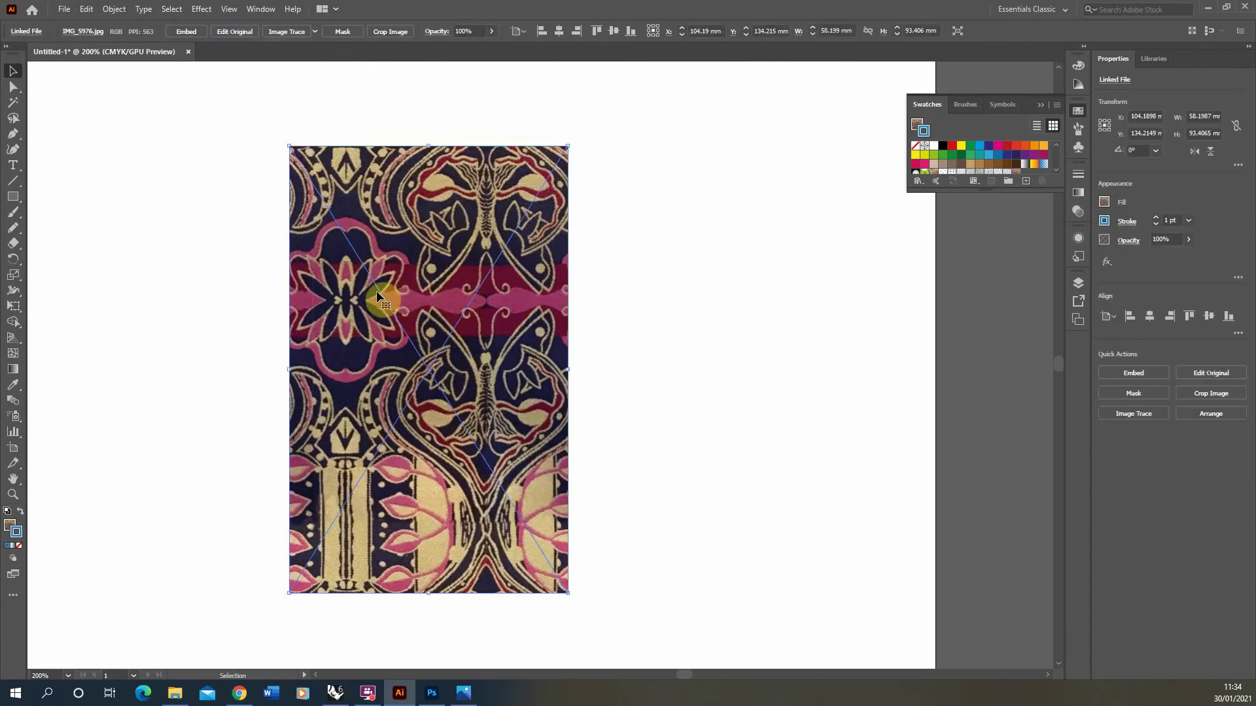
{"action": "left_click", "coordinate": [315, 32]}
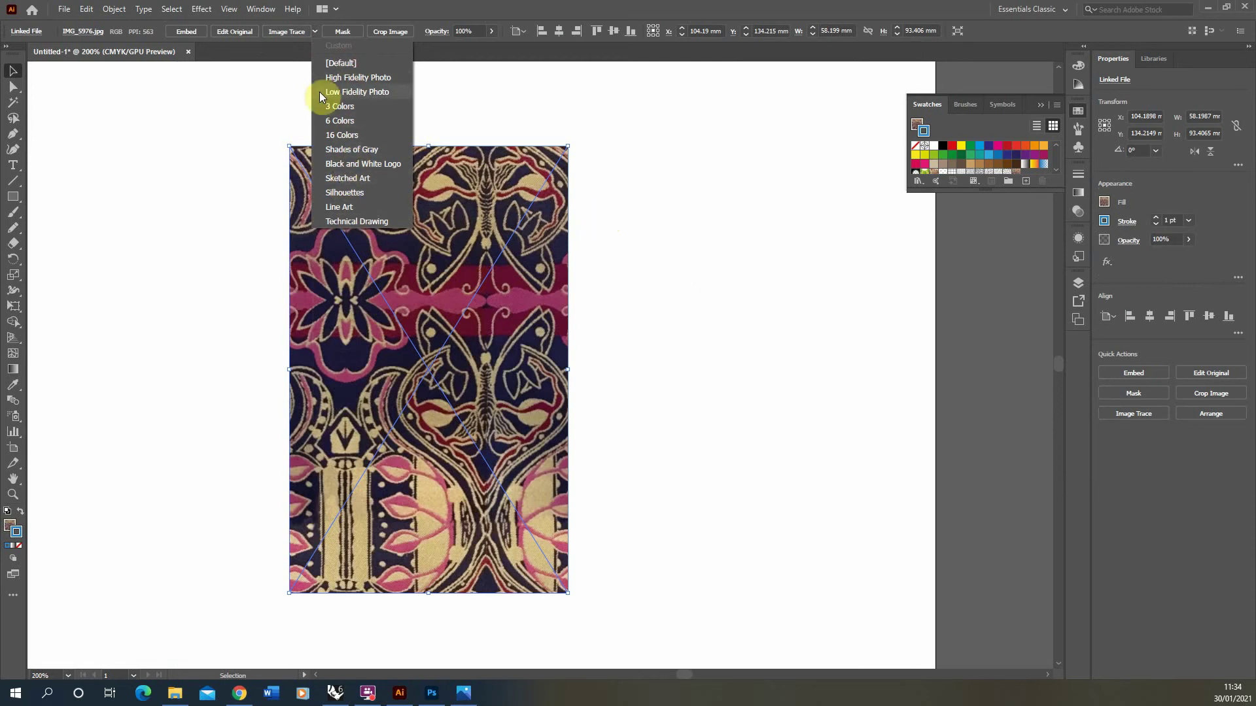
{"action": "left_click", "coordinate": [580, 297]}
{"action": "left_click_drag", "start_coordinate": [401, 334], "coordinate": [717, 340]}
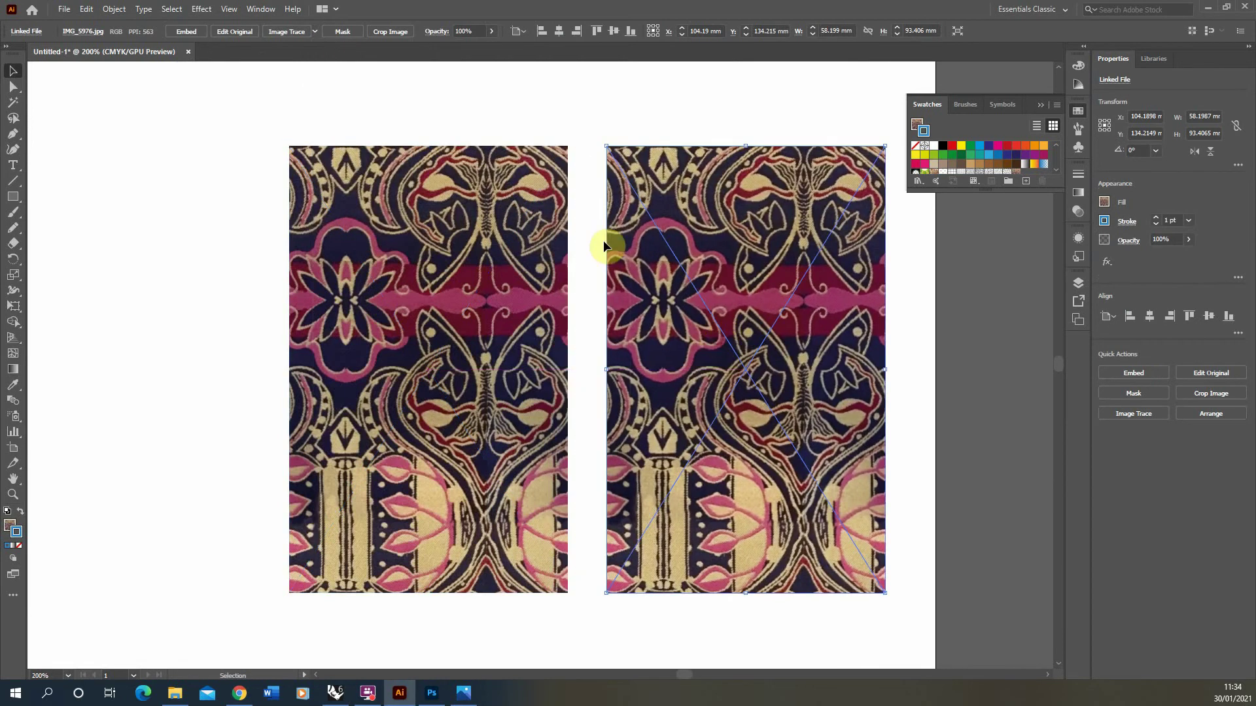
{"action": "left_click", "coordinate": [314, 30]}
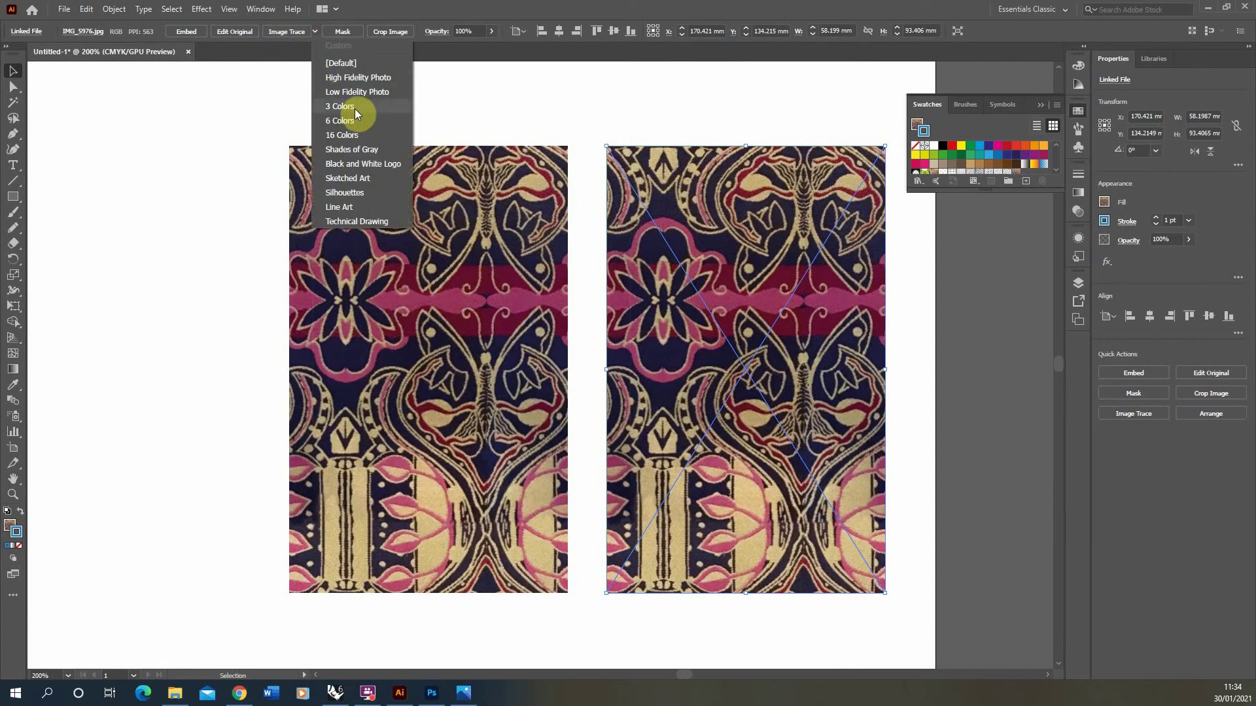
{"action": "left_click", "coordinate": [354, 108]}
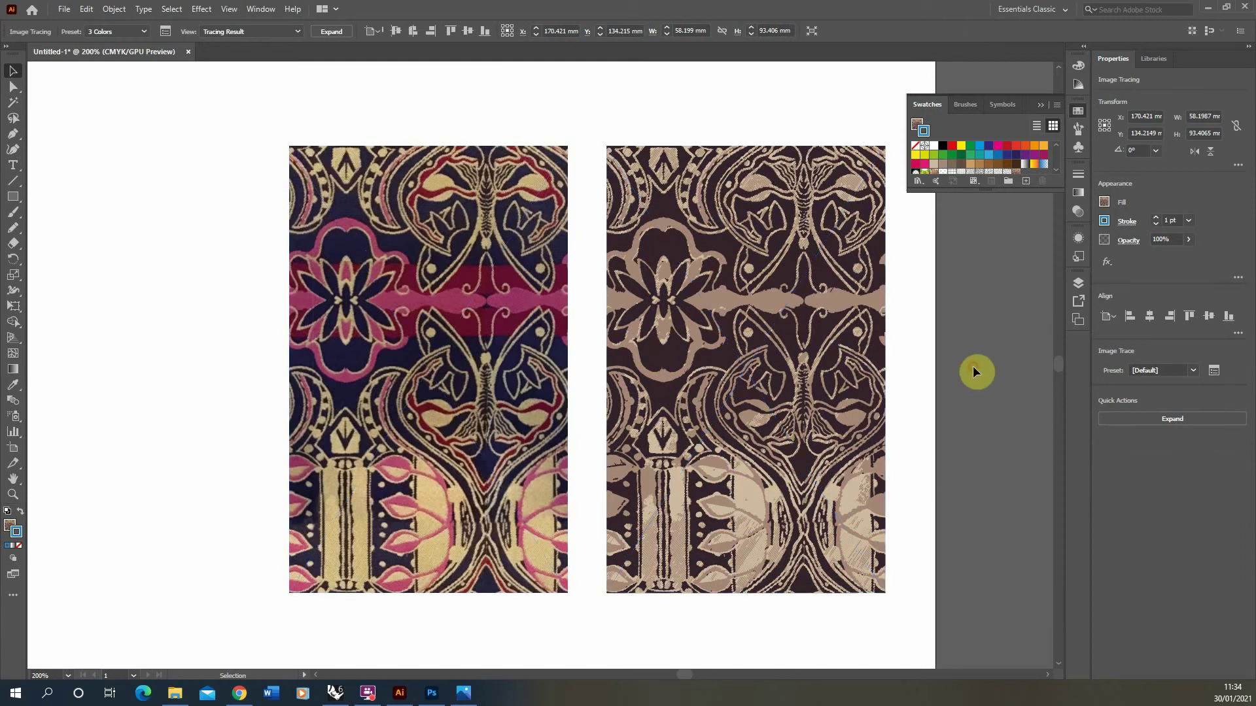
- Zoom in and out to inspect the 3 Colors traced copy
{"action": "left_click", "coordinate": [972, 371]}
{"action": "scroll", "coordinate": [757, 303], "scroll_direction": "up", "scroll_amount": 3}
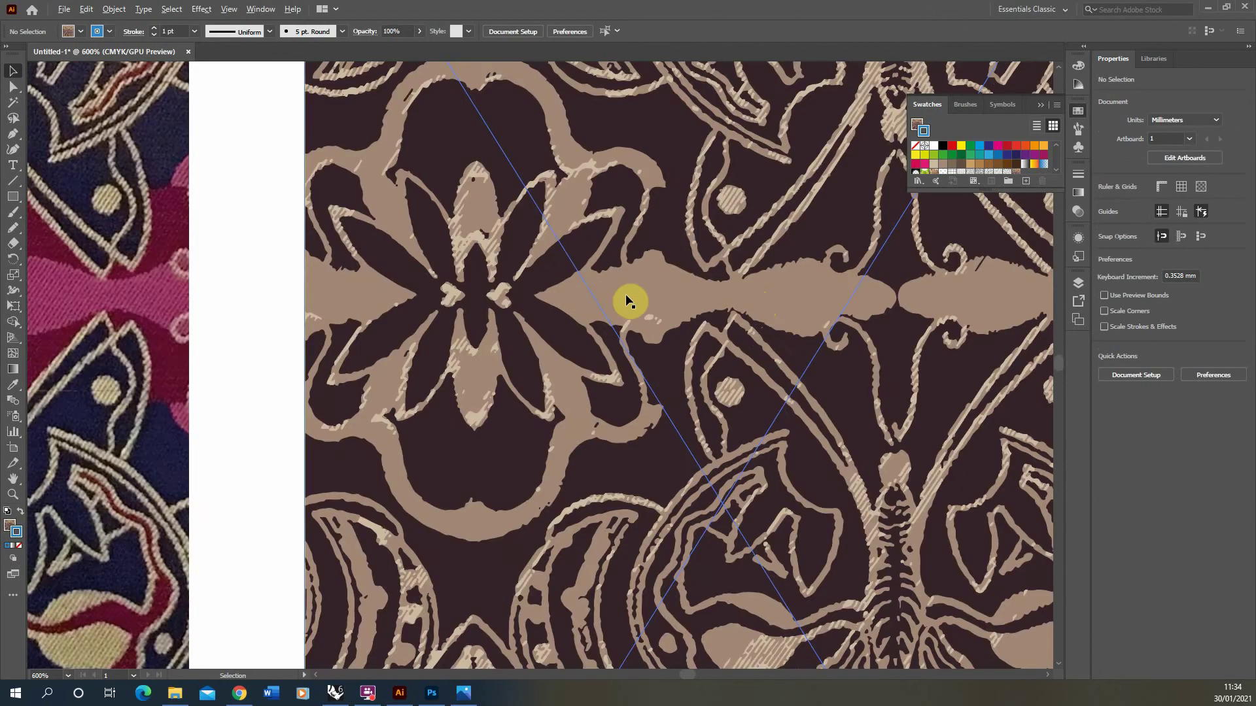
{"action": "scroll", "coordinate": [471, 371], "scroll_direction": "up", "scroll_amount": 1}
{"action": "scroll", "coordinate": [475, 371], "scroll_direction": "down", "scroll_amount": 3}
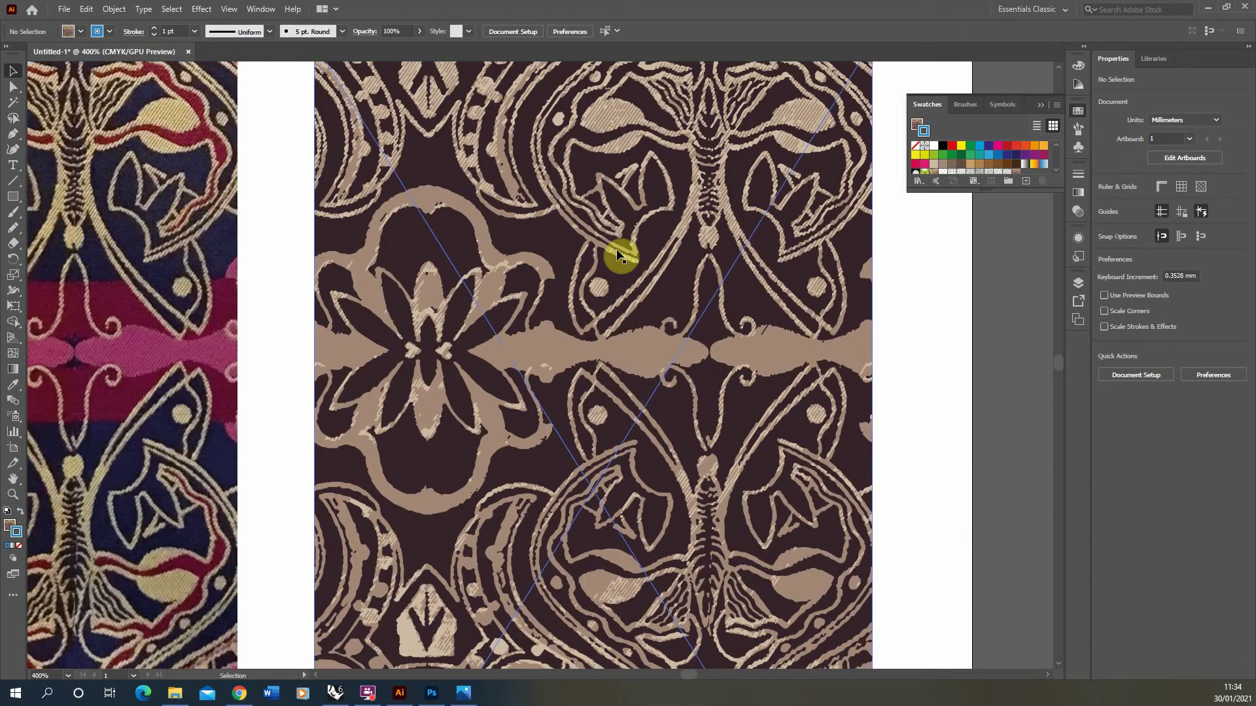
{"action": "scroll", "coordinate": [582, 204], "scroll_direction": "up", "scroll_amount": 1}
{"action": "scroll", "coordinate": [569, 176], "scroll_direction": "down", "scroll_amount": 2}
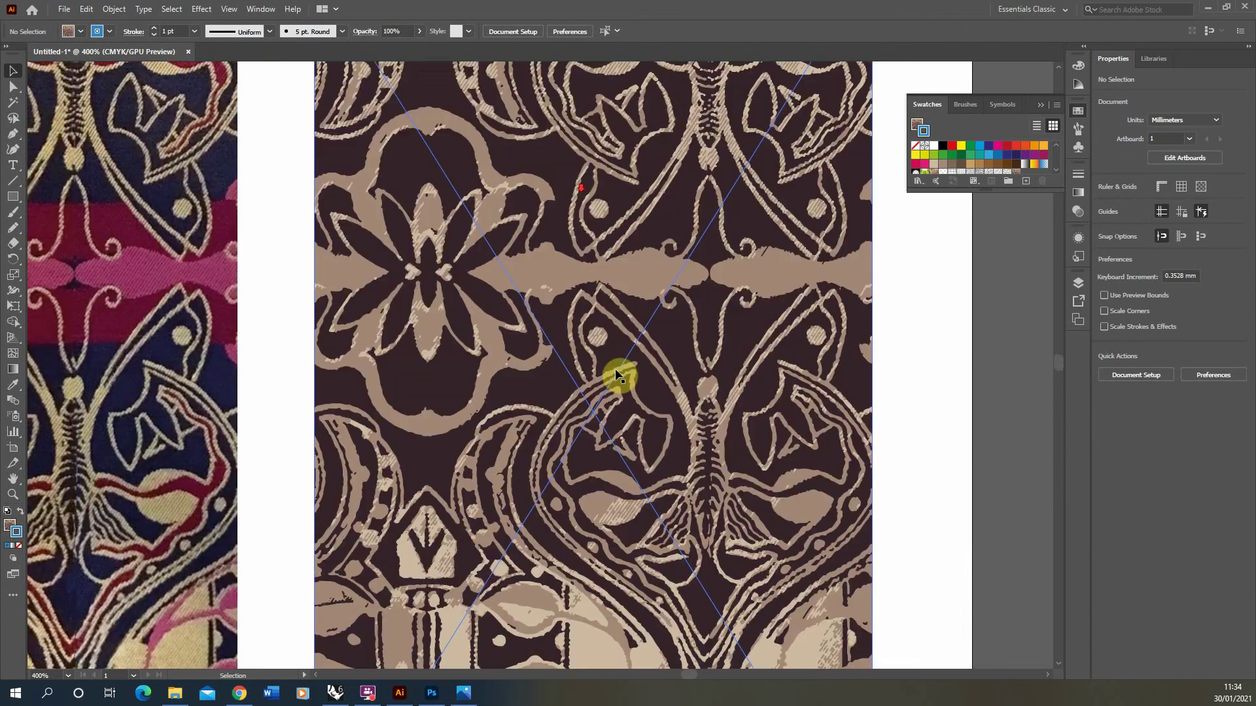
{"action": "scroll", "coordinate": [406, 491], "scroll_direction": "down", "scroll_amount": 3}
{"action": "scroll", "coordinate": [608, 443], "scroll_direction": "down", "scroll_amount": 3}
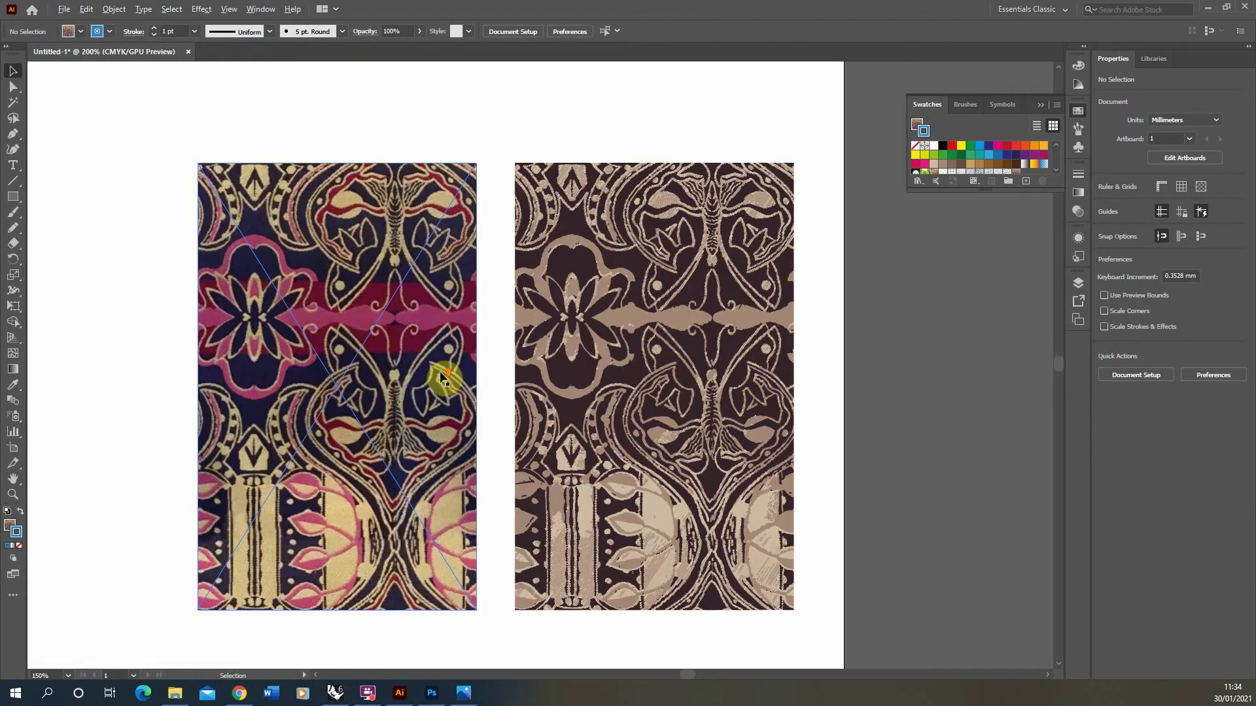
{"action": "scroll", "coordinate": [443, 377], "scroll_direction": "up", "scroll_amount": 1}
{"action": "scroll", "coordinate": [575, 336], "scroll_direction": "down", "scroll_amount": 1}
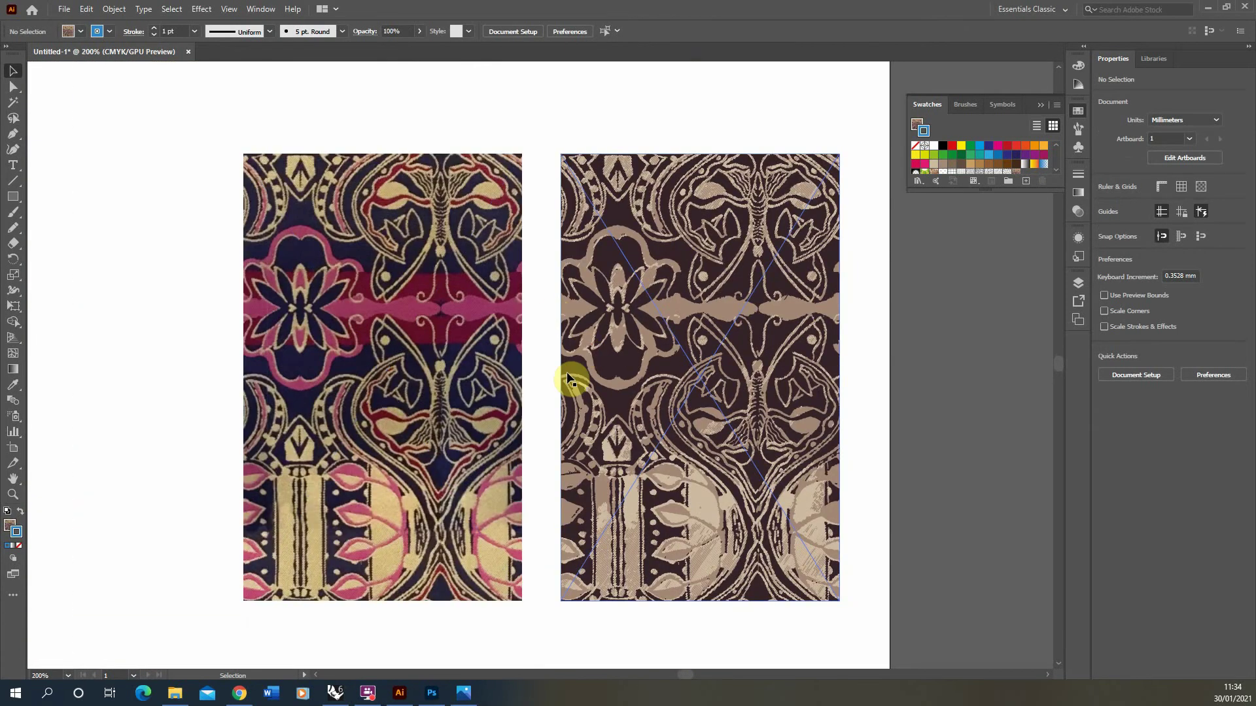
- Select the 3 Colors traced copy and delete it
{"action": "left_click", "coordinate": [716, 348]}
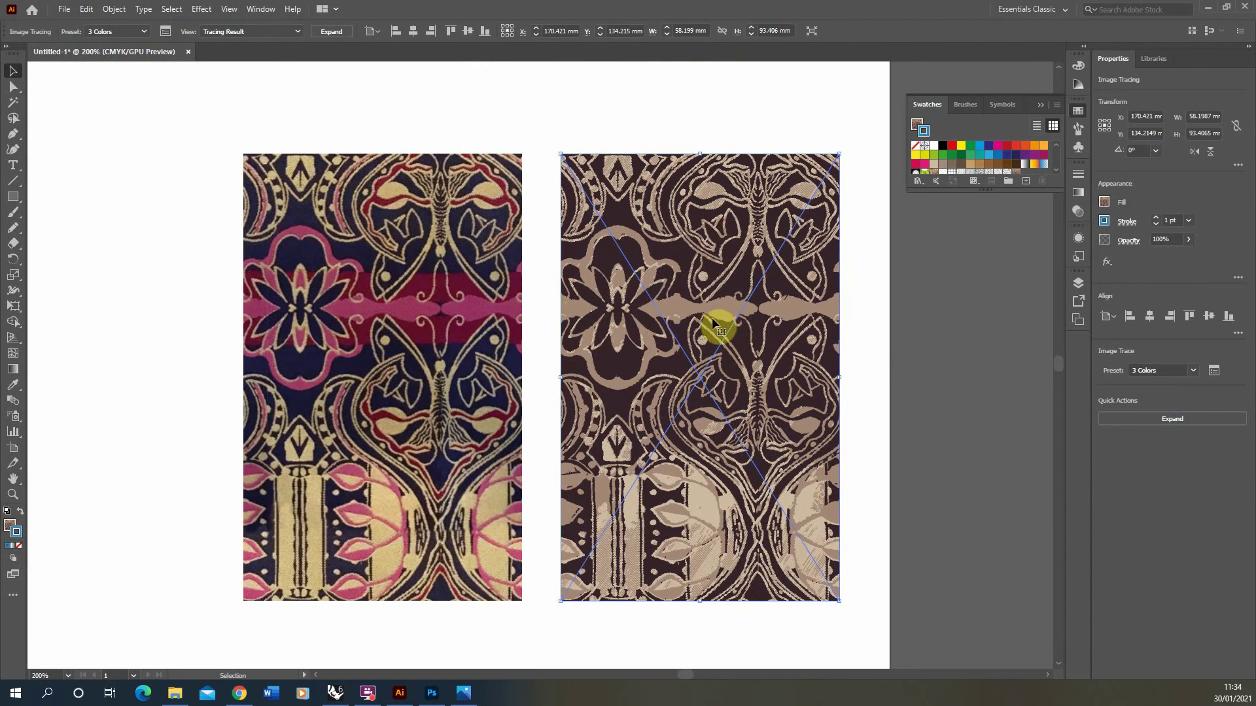
{"action": "scroll", "coordinate": [671, 294], "scroll_direction": "up", "scroll_amount": 2}
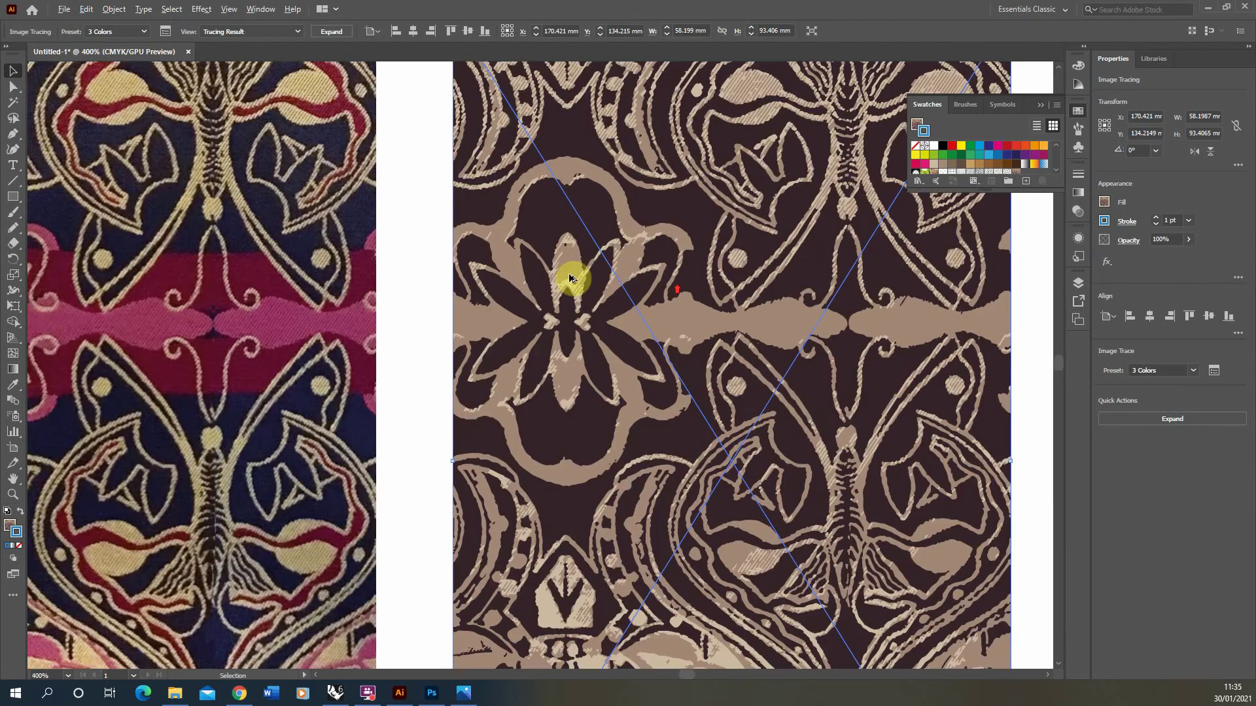
{"action": "scroll", "coordinate": [569, 278], "scroll_direction": "down", "scroll_amount": 2}
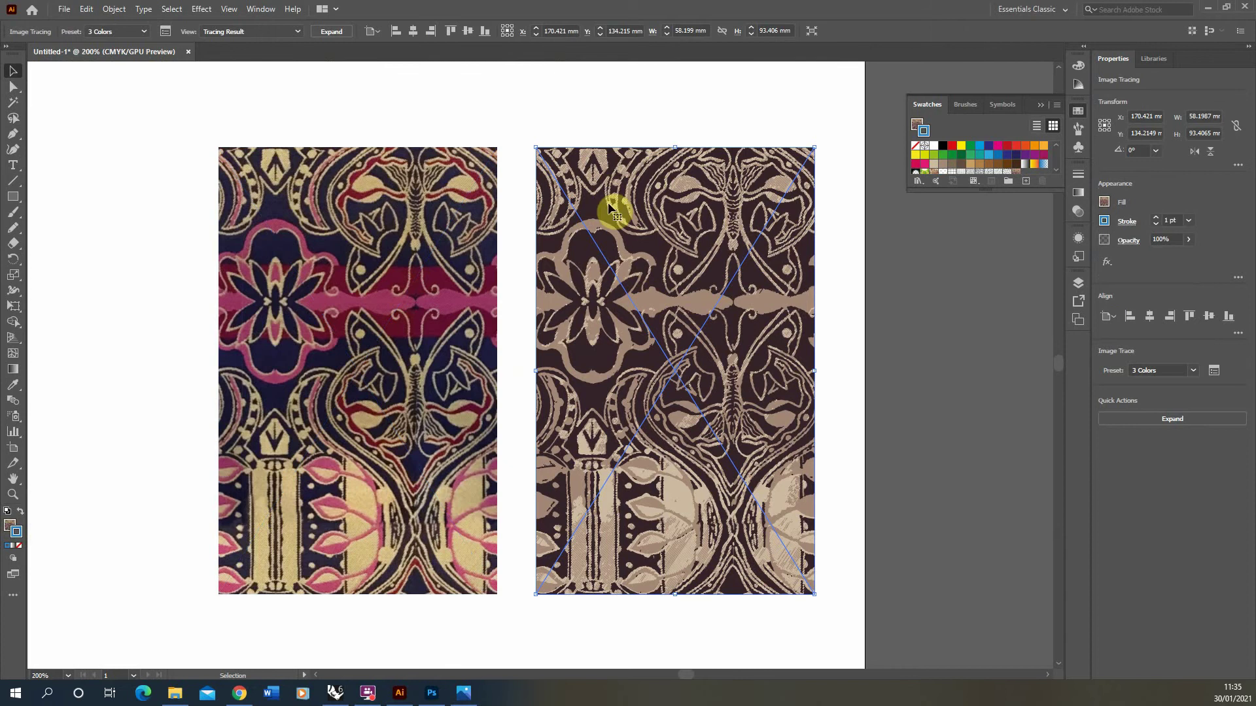
{"action": "key", "text": "Delete"}
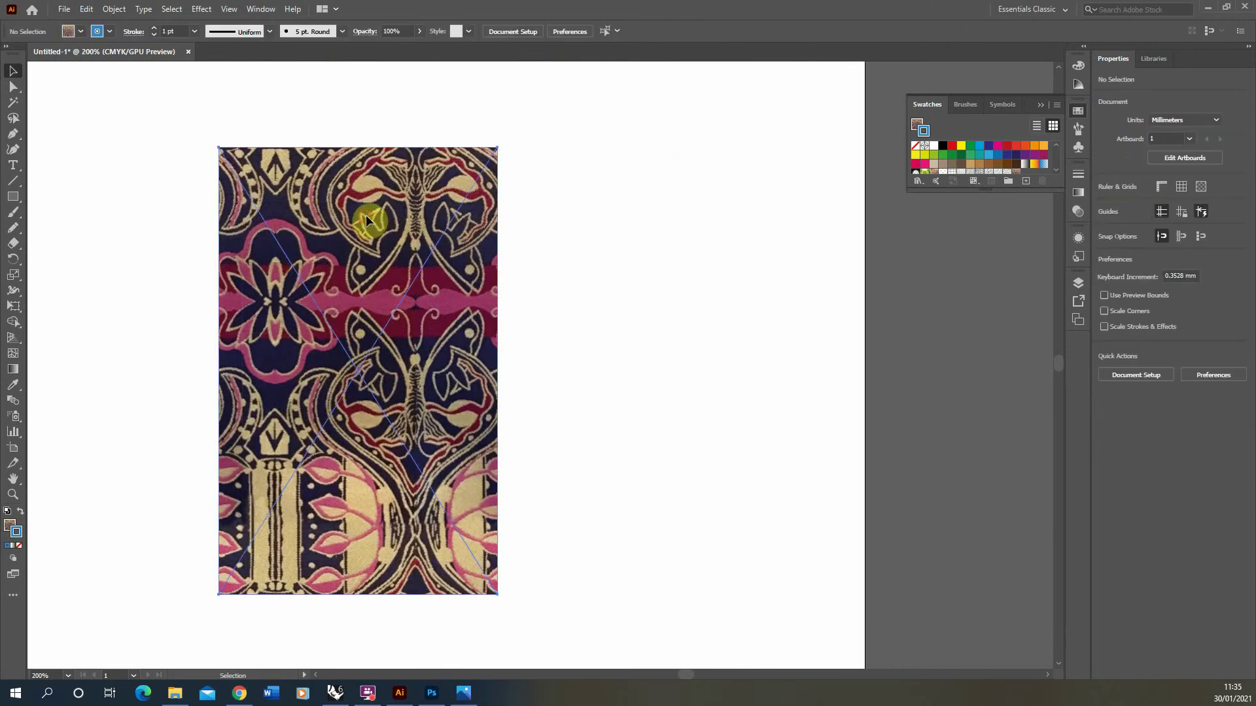
- Open the Image Trace panel for the original photo and shift the photo right
{"action": "left_click", "coordinate": [366, 215]}
{"action": "left_click", "coordinate": [260, 11]}
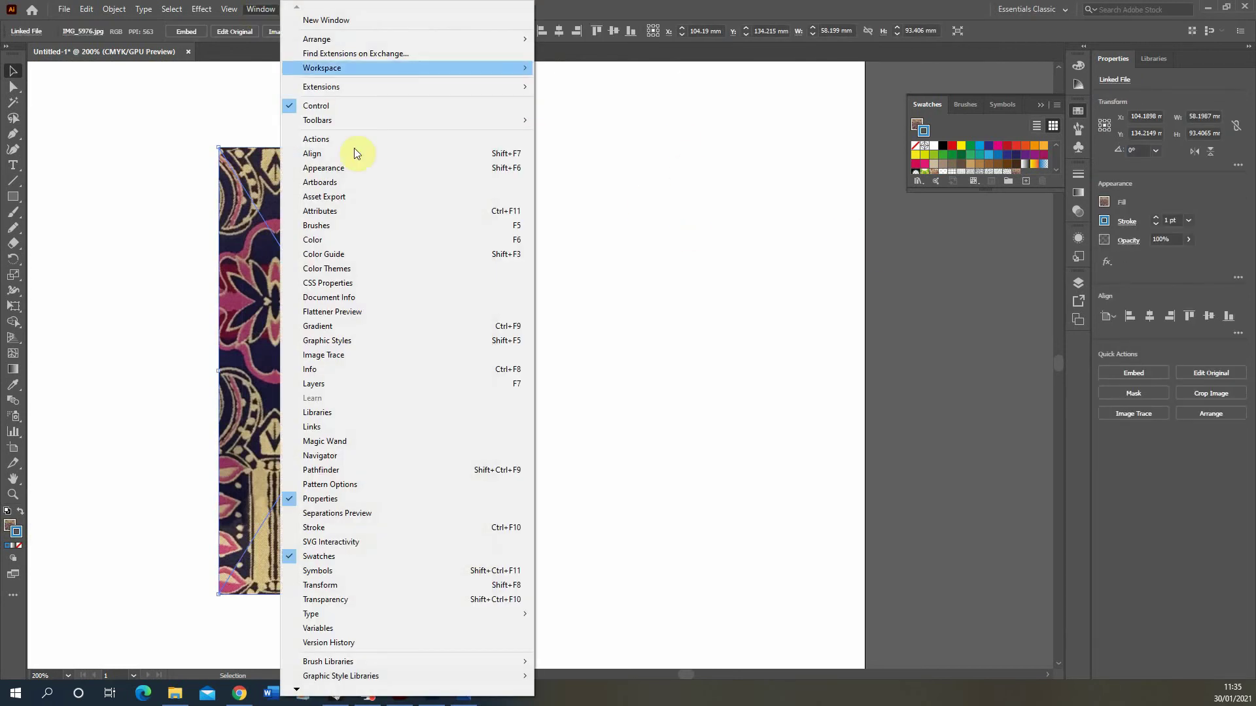
{"action": "left_click", "coordinate": [351, 354]}
{"action": "left_click_drag", "start_coordinate": [250, 122], "coordinate": [152, 116]}
{"action": "left_click_drag", "start_coordinate": [356, 189], "coordinate": [461, 174]}
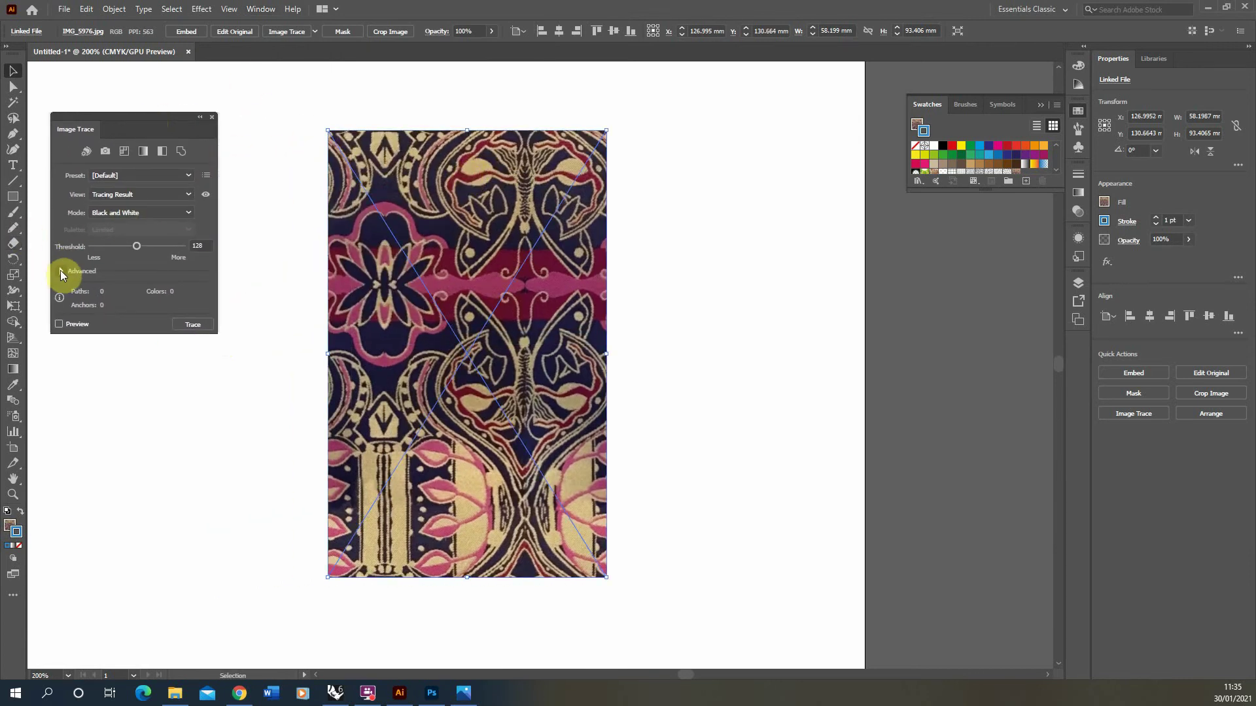
- Set trace Mode to Color, with a Limited 10-colour palette, and expand Advanced options
{"action": "left_click", "coordinate": [144, 213]}
{"action": "left_click", "coordinate": [104, 227]}
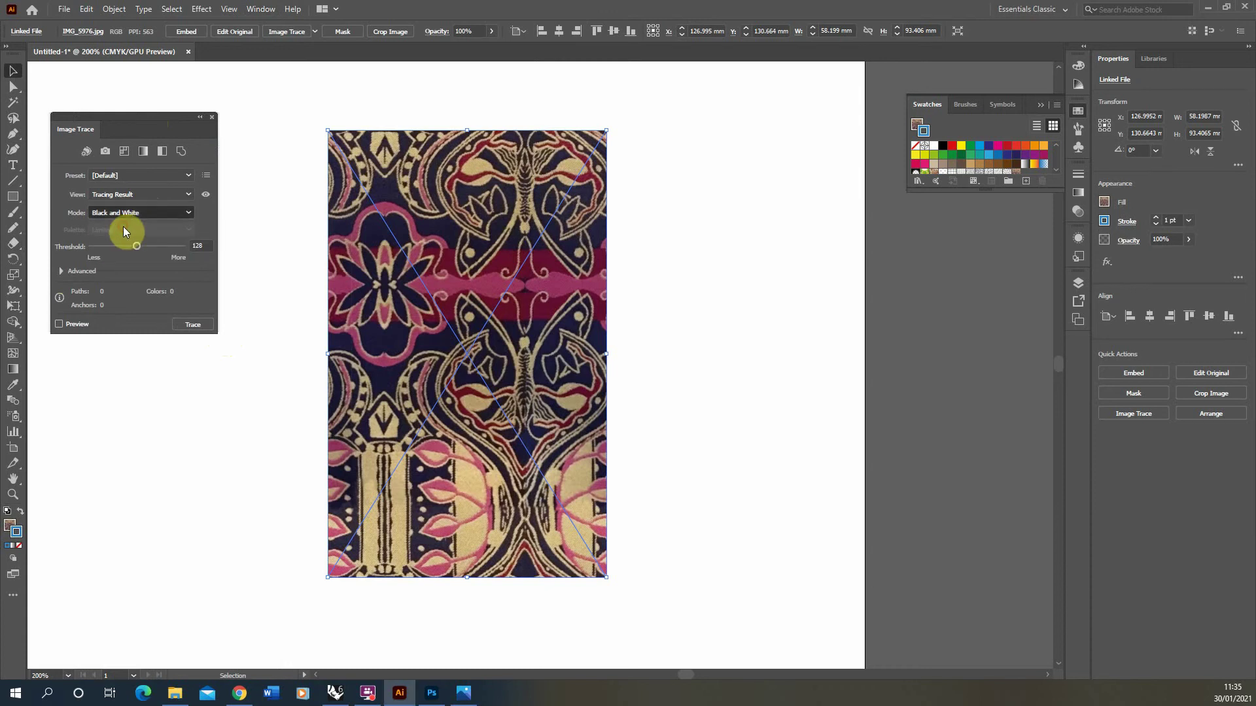
{"action": "left_click", "coordinate": [61, 269]}
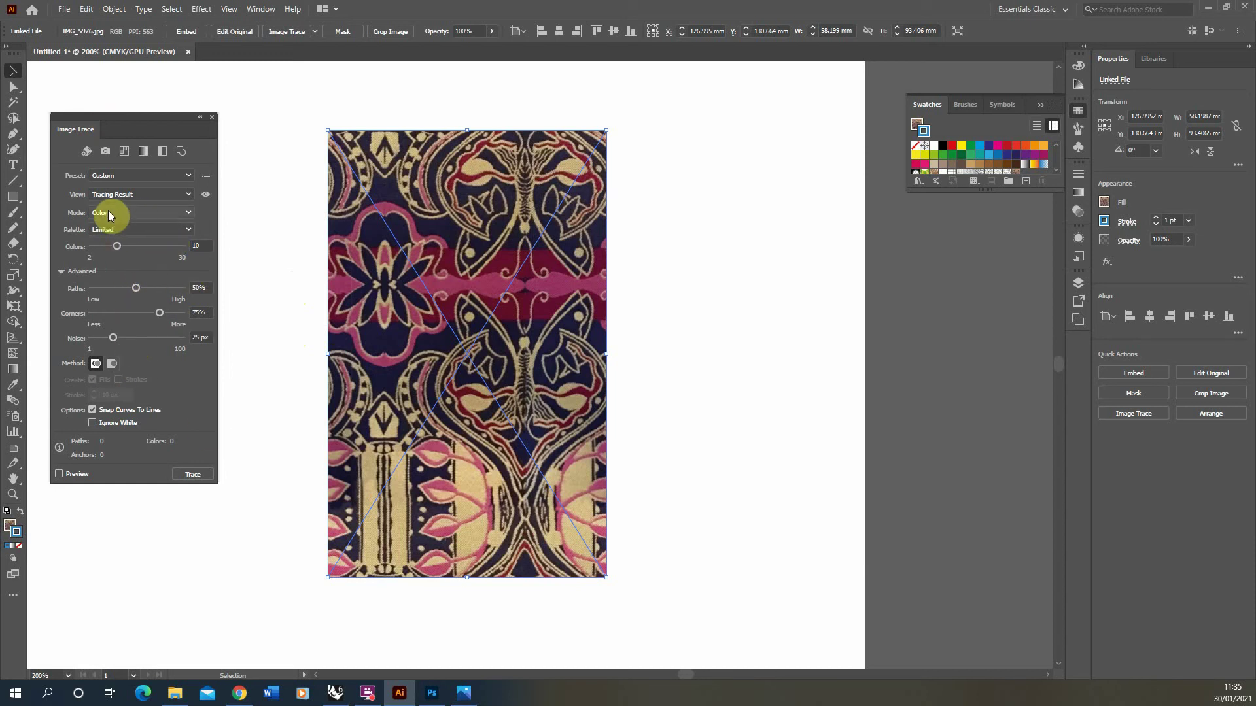
{"action": "left_click", "coordinate": [195, 475]}
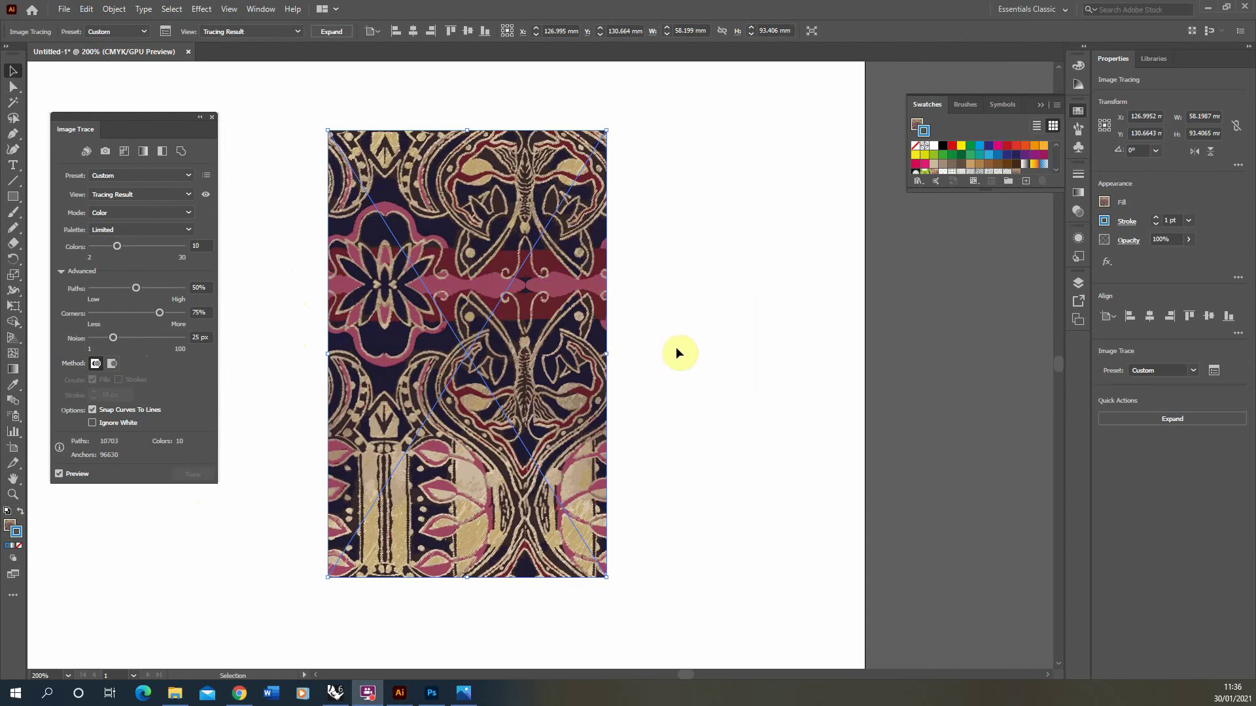
{"action": "left_click", "coordinate": [676, 347]}
{"action": "scroll", "coordinate": [532, 210], "scroll_direction": "up", "scroll_amount": 1}
{"action": "scroll", "coordinate": [440, 288], "scroll_direction": "up", "scroll_amount": 3}
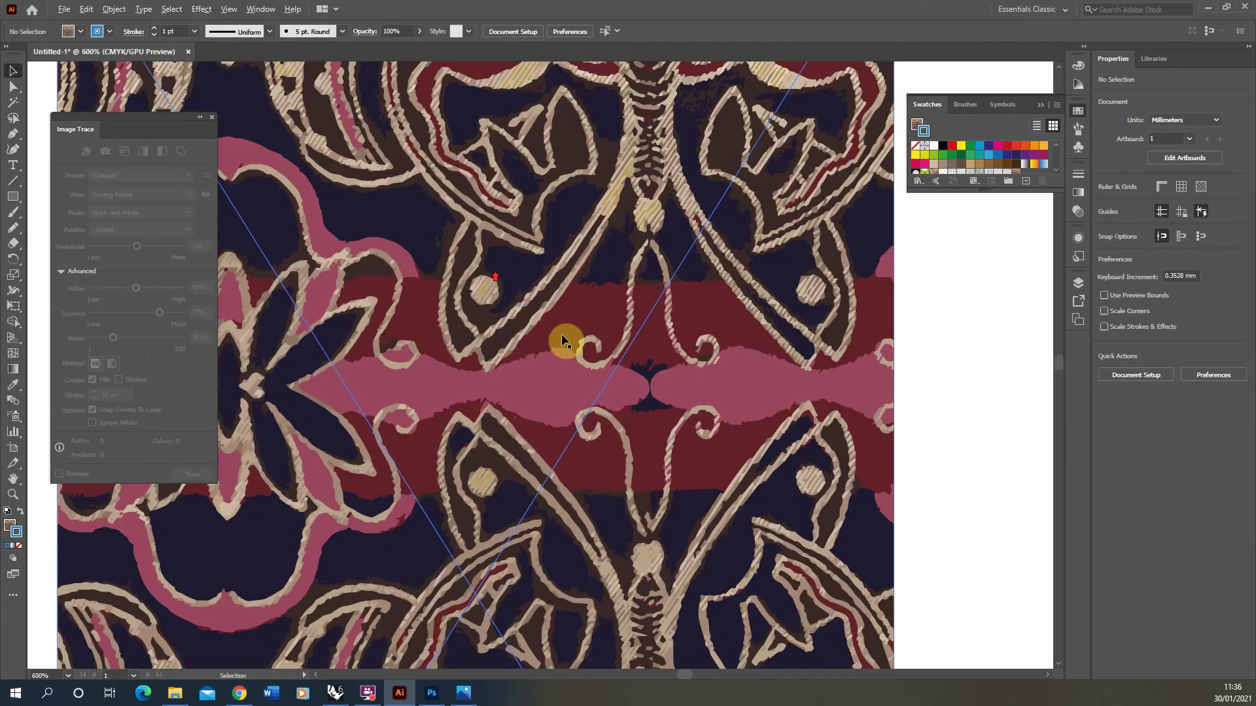
{"action": "scroll", "coordinate": [578, 428], "scroll_direction": "down", "scroll_amount": 2}
{"action": "scroll", "coordinate": [658, 92], "scroll_direction": "up", "scroll_amount": 4}
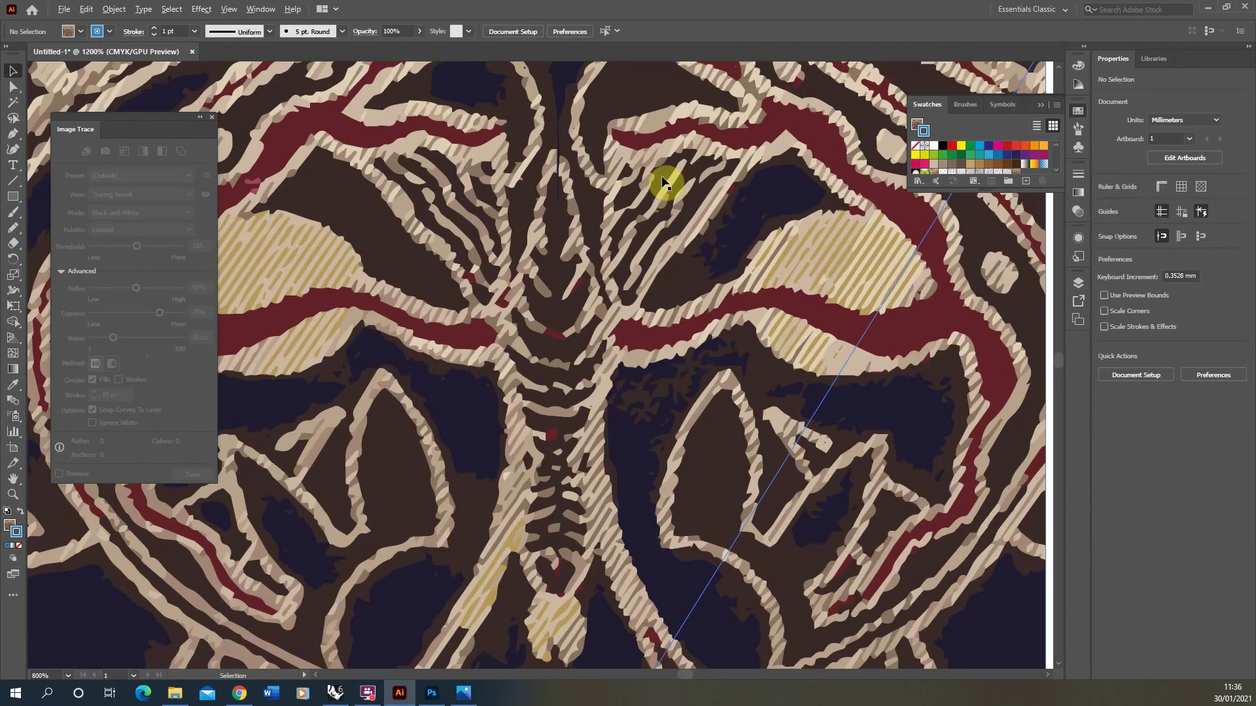
{"action": "scroll", "coordinate": [667, 280], "scroll_direction": "down", "scroll_amount": 1}
{"action": "scroll", "coordinate": [717, 253], "scroll_direction": "down", "scroll_amount": 1}
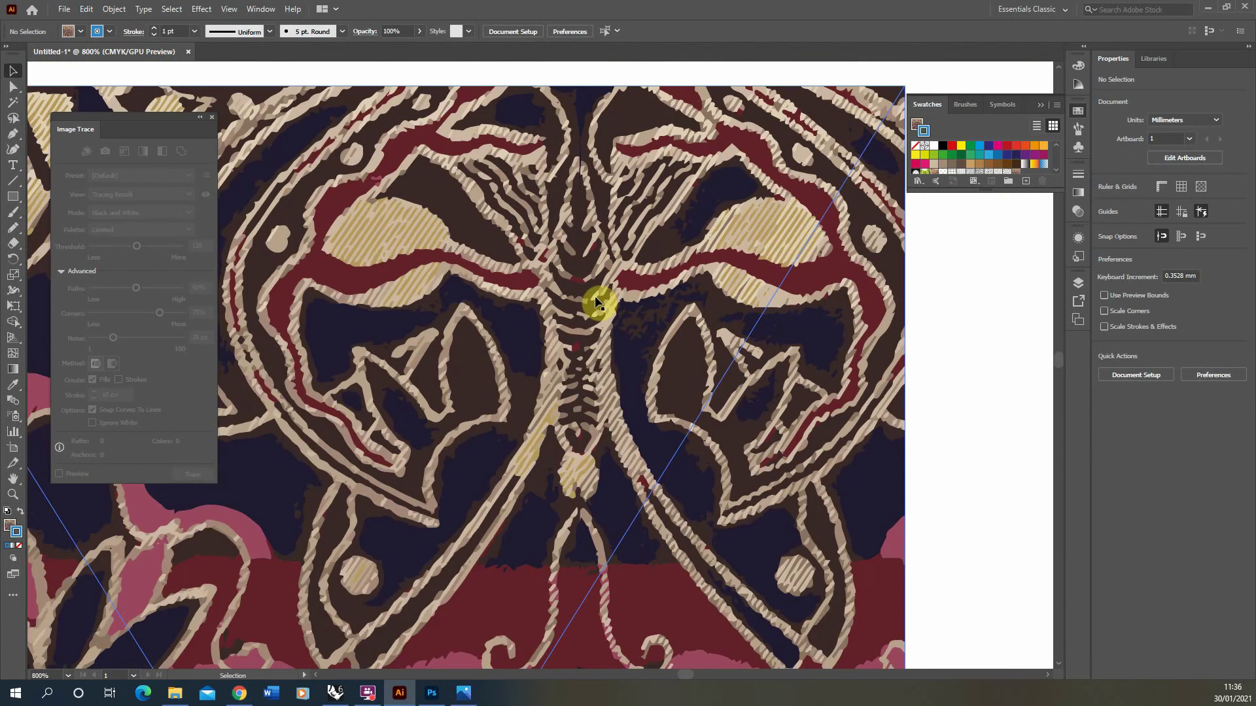
{"action": "scroll", "coordinate": [547, 272], "scroll_direction": "down", "scroll_amount": 1}
{"action": "scroll", "coordinate": [654, 229], "scroll_direction": "down", "scroll_amount": 2}
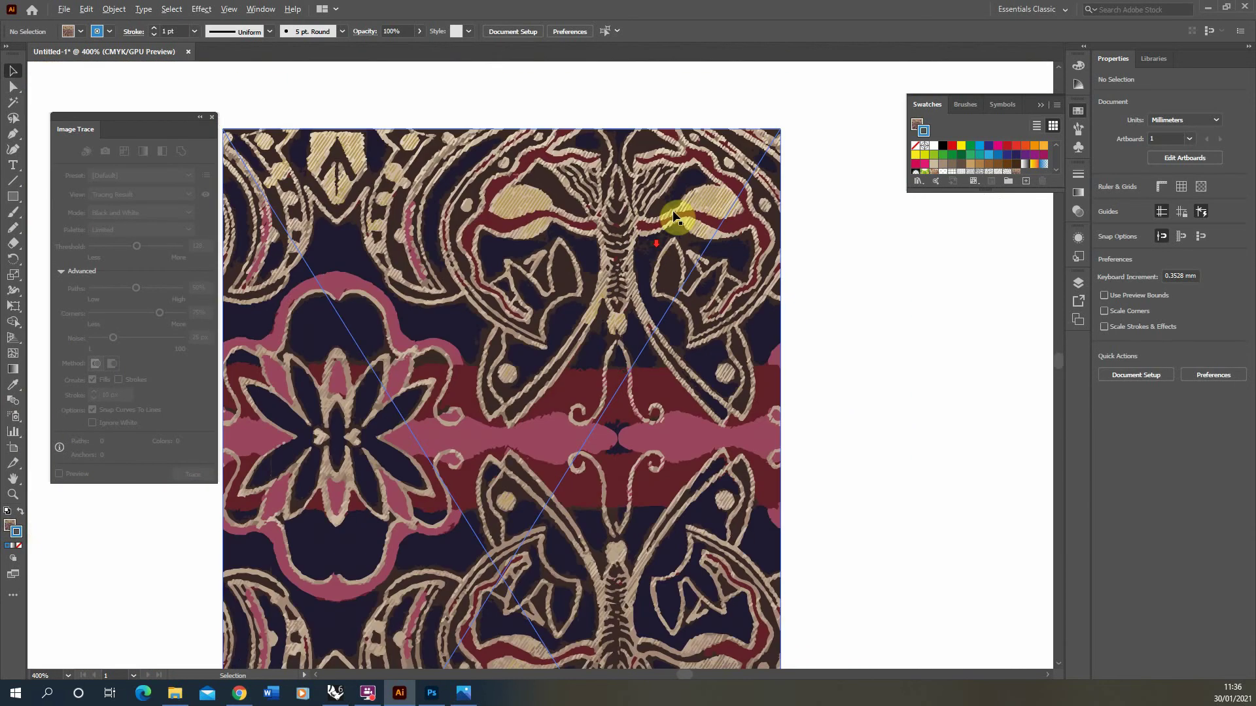
{"action": "scroll", "coordinate": [674, 216], "scroll_direction": "down", "scroll_amount": 1}
{"action": "scroll", "coordinate": [542, 356], "scroll_direction": "down", "scroll_amount": 3}
{"action": "scroll", "coordinate": [431, 602], "scroll_direction": "up", "scroll_amount": 3}
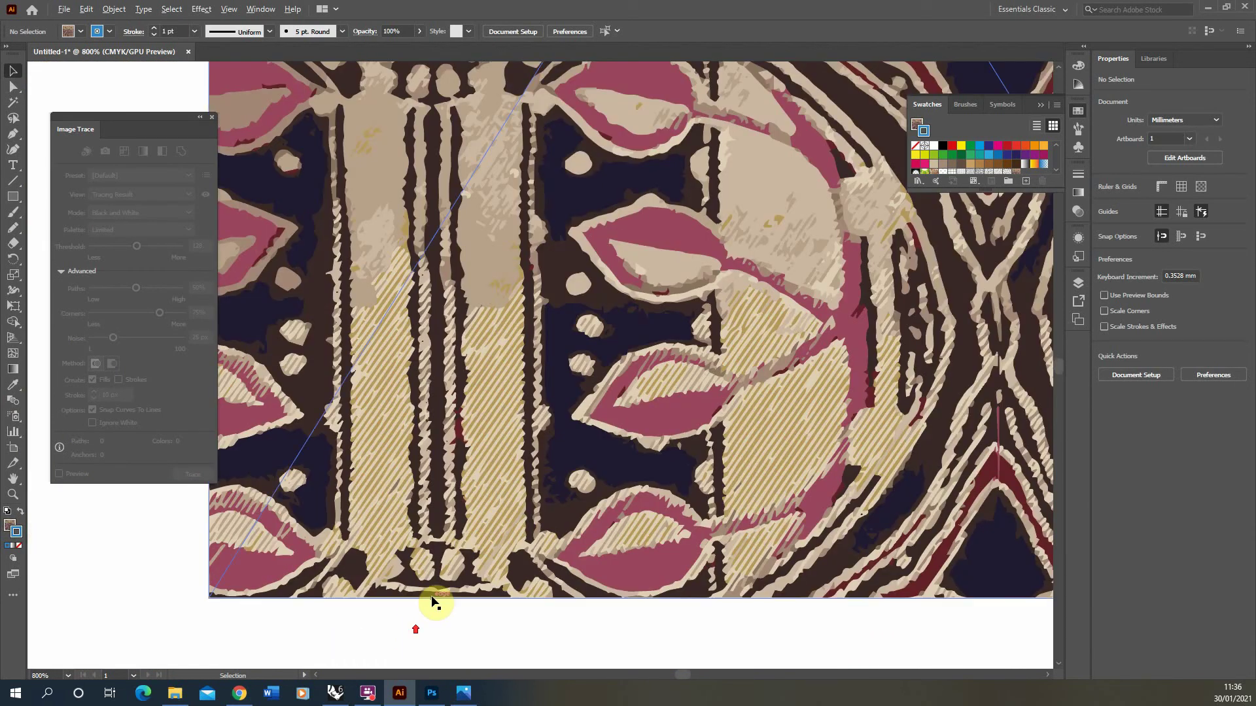
{"action": "scroll", "coordinate": [433, 569], "scroll_direction": "down", "scroll_amount": 1}
{"action": "scroll", "coordinate": [549, 490], "scroll_direction": "down", "scroll_amount": 2}
{"action": "scroll", "coordinate": [420, 504], "scroll_direction": "down", "scroll_amount": 2}
{"action": "scroll", "coordinate": [498, 282], "scroll_direction": "up", "scroll_amount": 1}
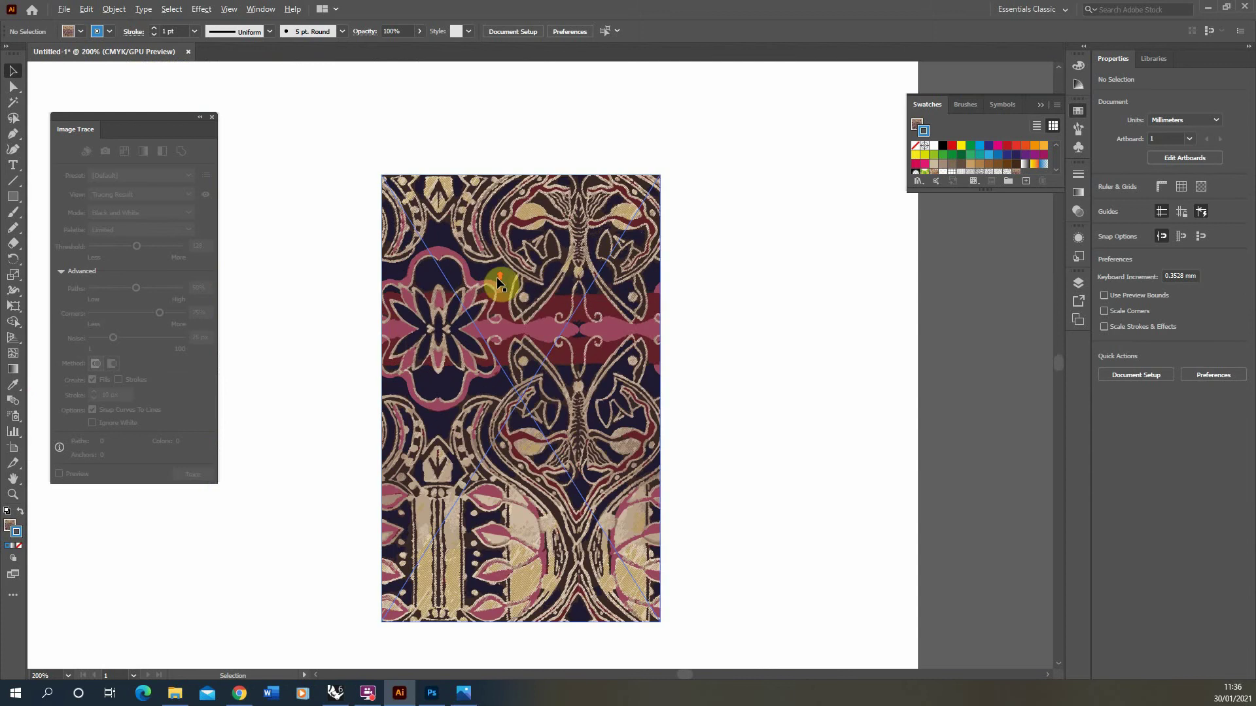
{"action": "left_click", "coordinate": [546, 235]}
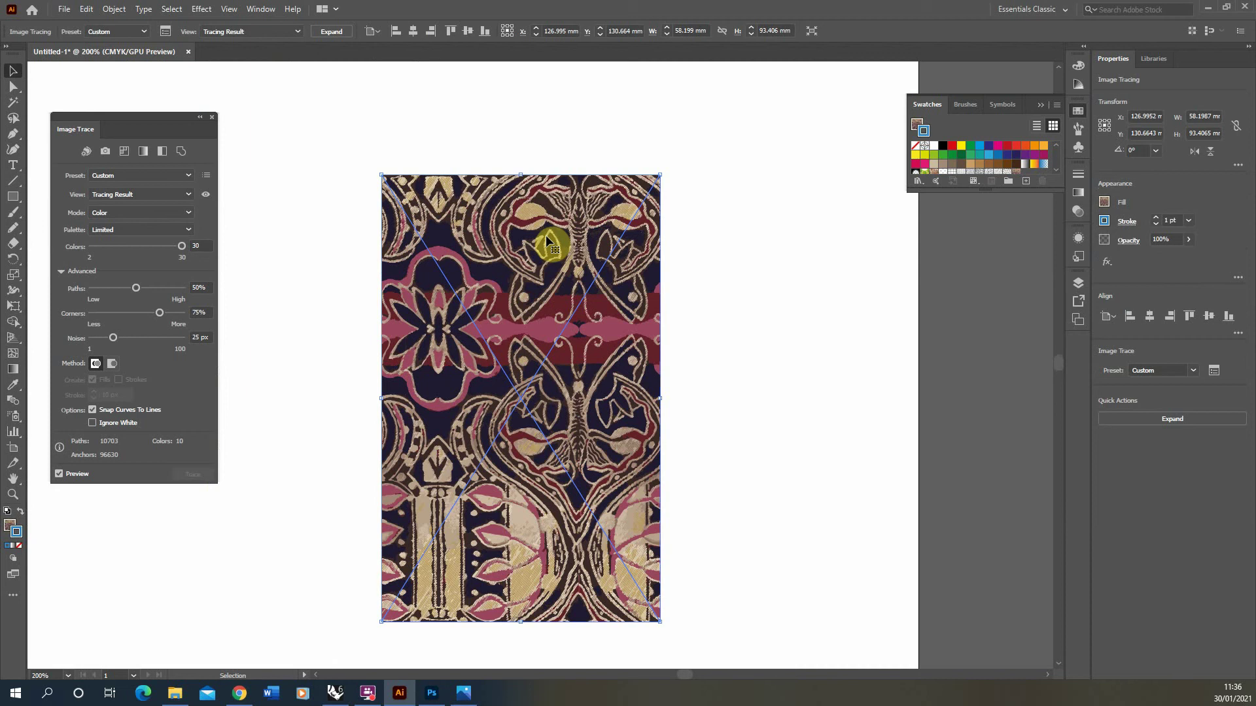
{"action": "scroll", "coordinate": [541, 222], "scroll_direction": "down", "scroll_amount": 1}
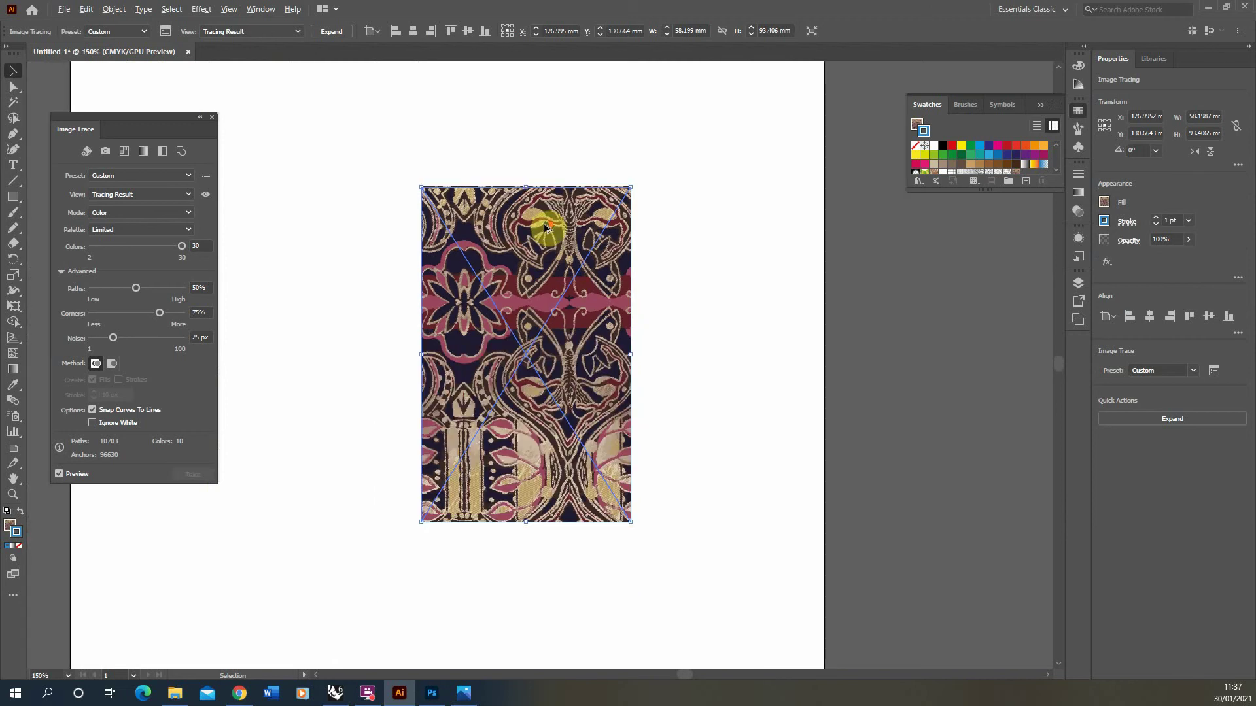
{"action": "left_click_drag", "start_coordinate": [502, 260], "coordinate": [839, 264]}
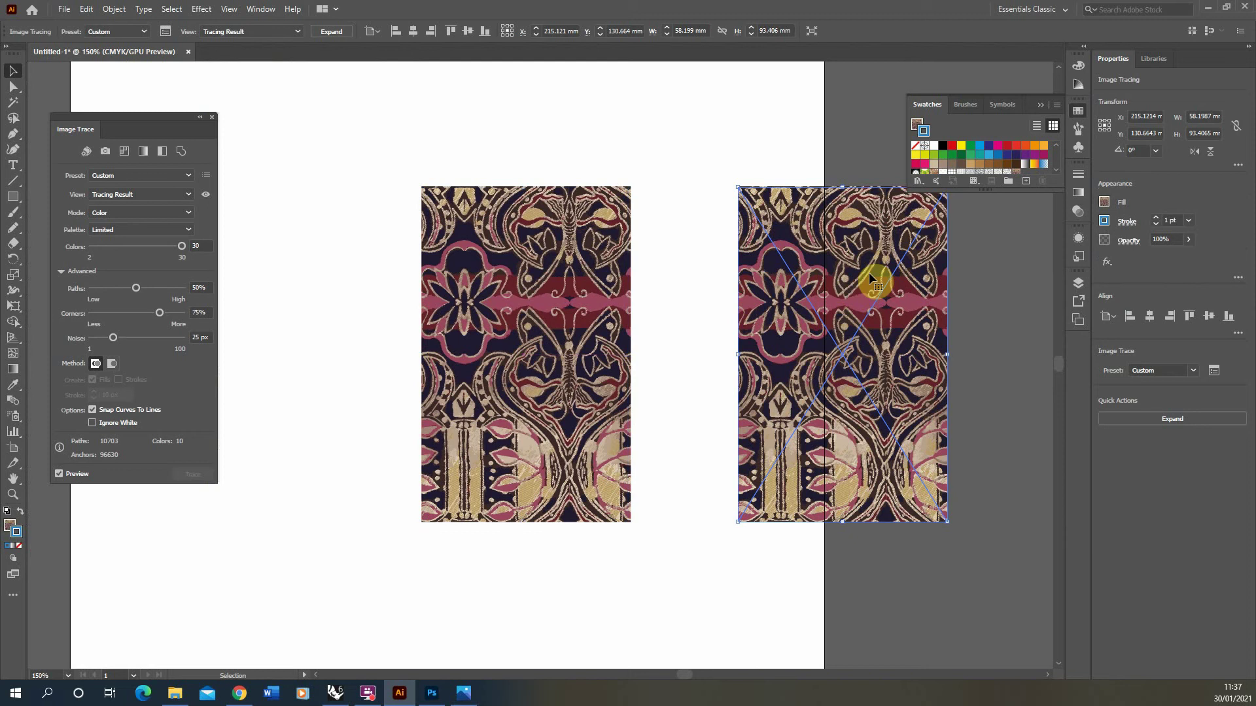
{"action": "key", "text": "ctrl+z"}
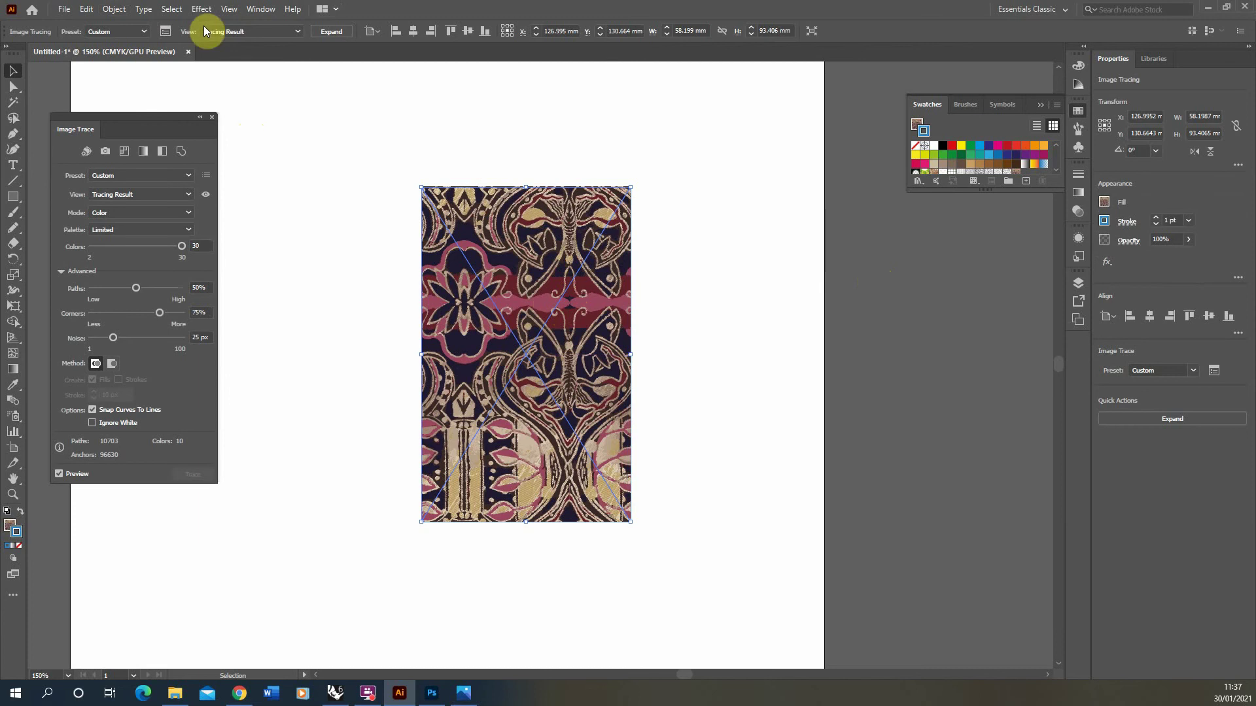
- Make the New Pattern 2 swatch from the traced textile and preview its seamless tiling
{"action": "left_click", "coordinate": [115, 10]}
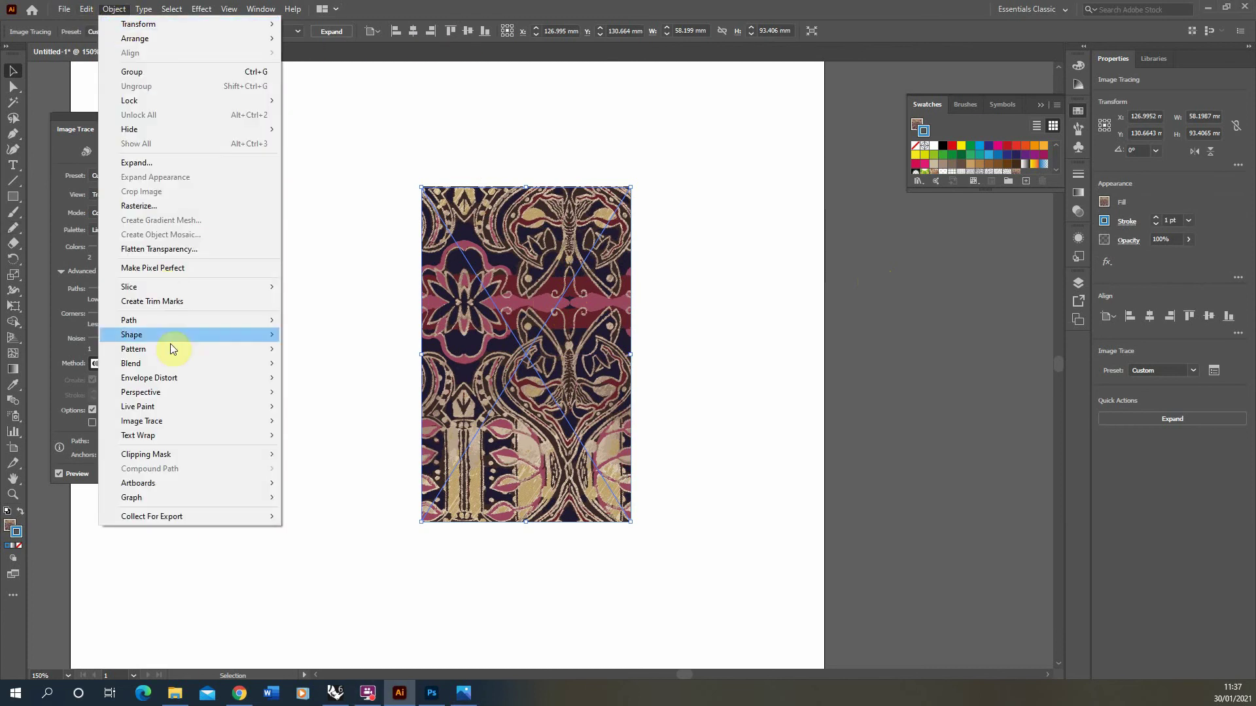
{"action": "mouse_move", "coordinate": [170, 350]}
{"action": "left_click", "coordinate": [326, 350]}
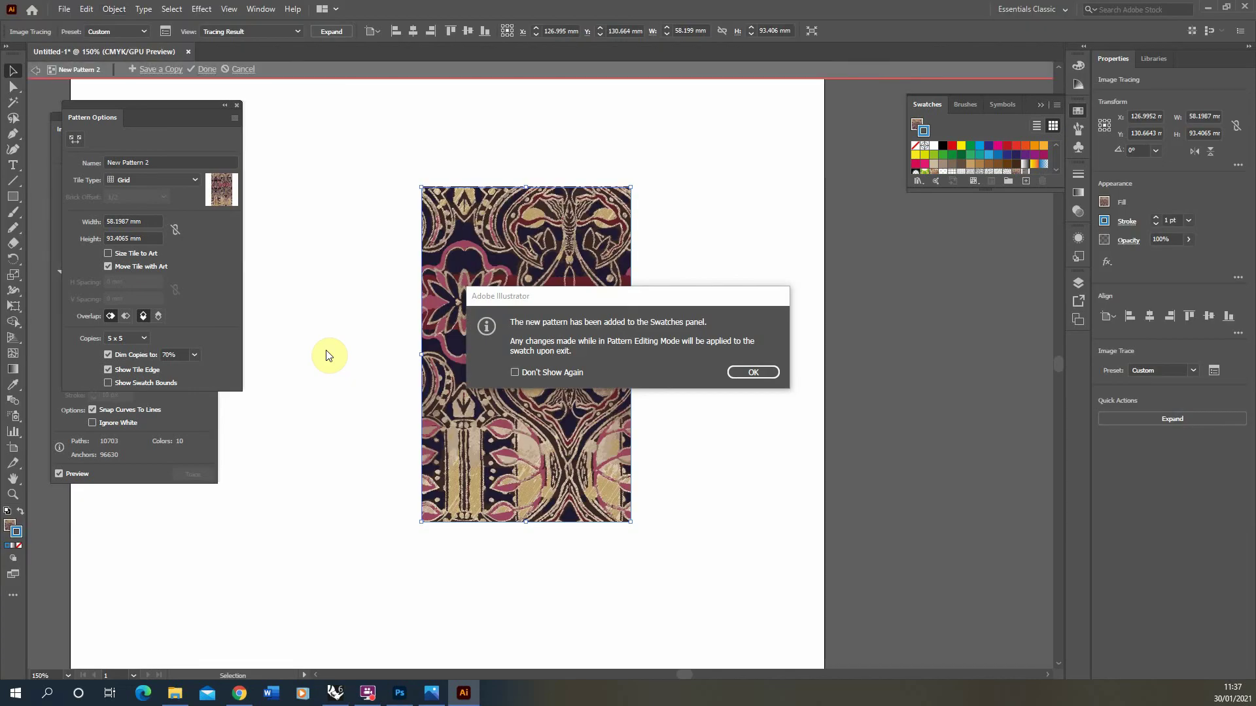
{"action": "left_click", "coordinate": [753, 372]}
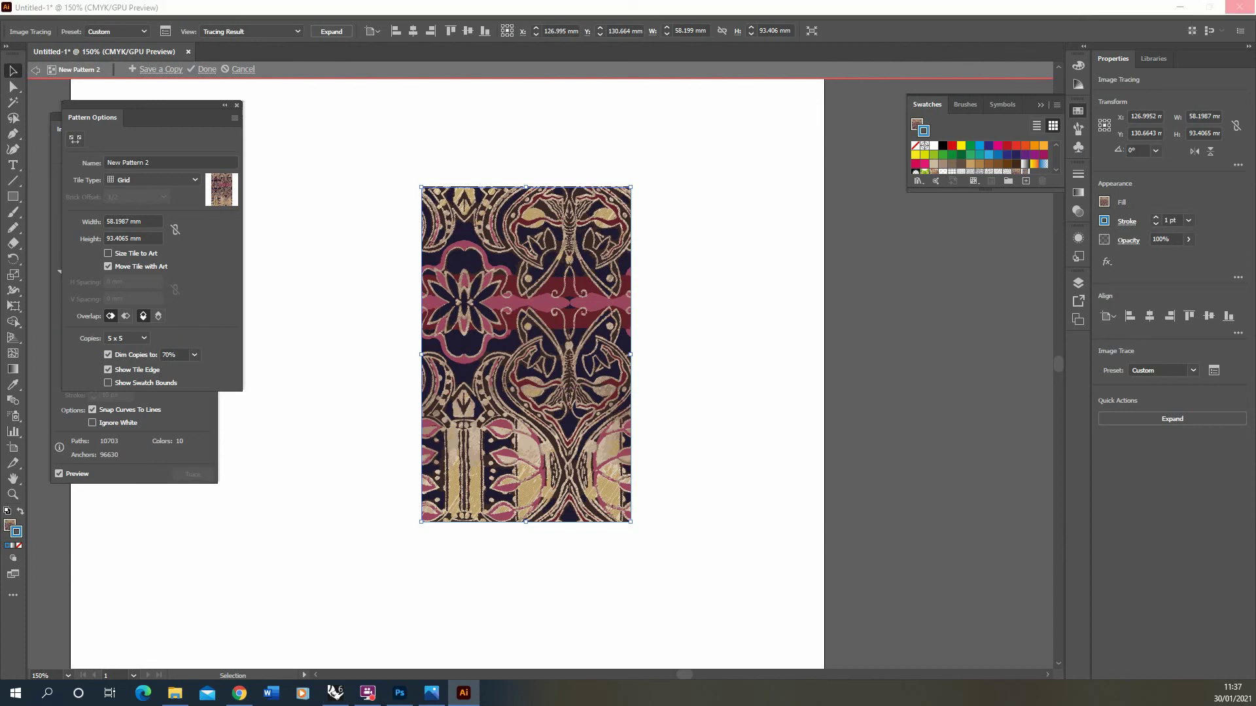
{"action": "left_click", "coordinate": [253, 350]}
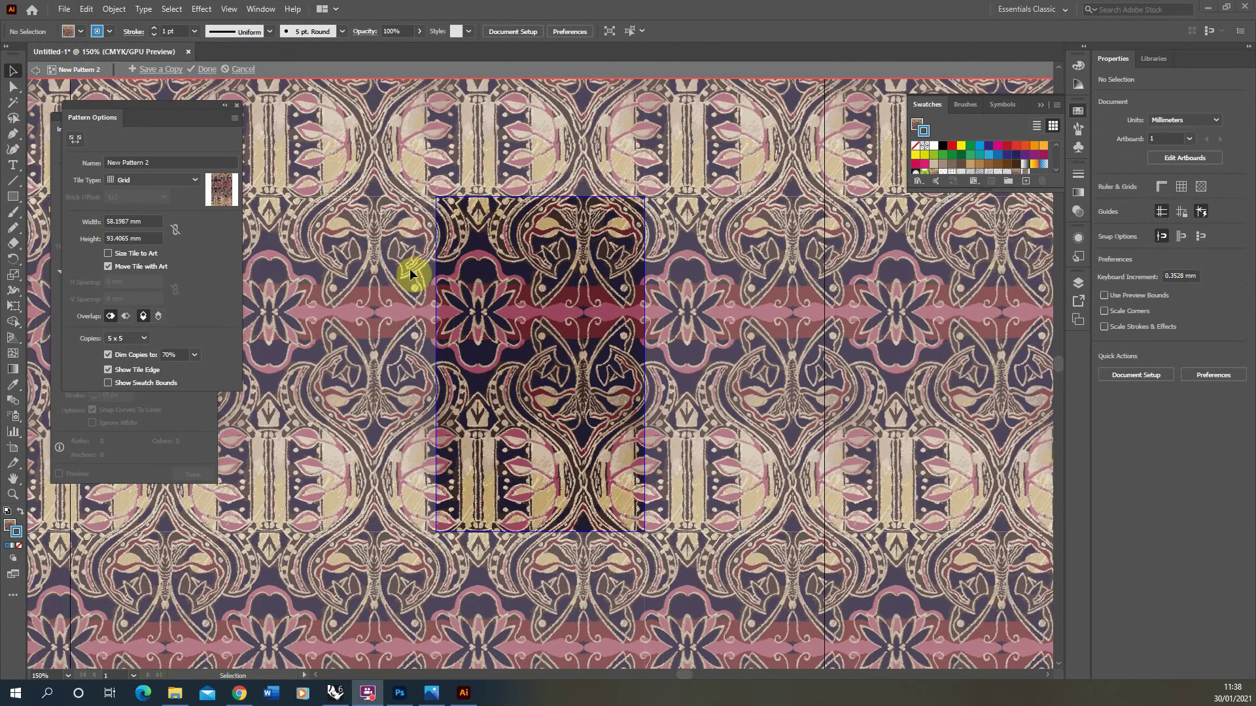
{"action": "left_click", "coordinate": [142, 223]}
- Finish pattern editing with Done and close the Image Trace panel
{"action": "left_click", "coordinate": [208, 69]}
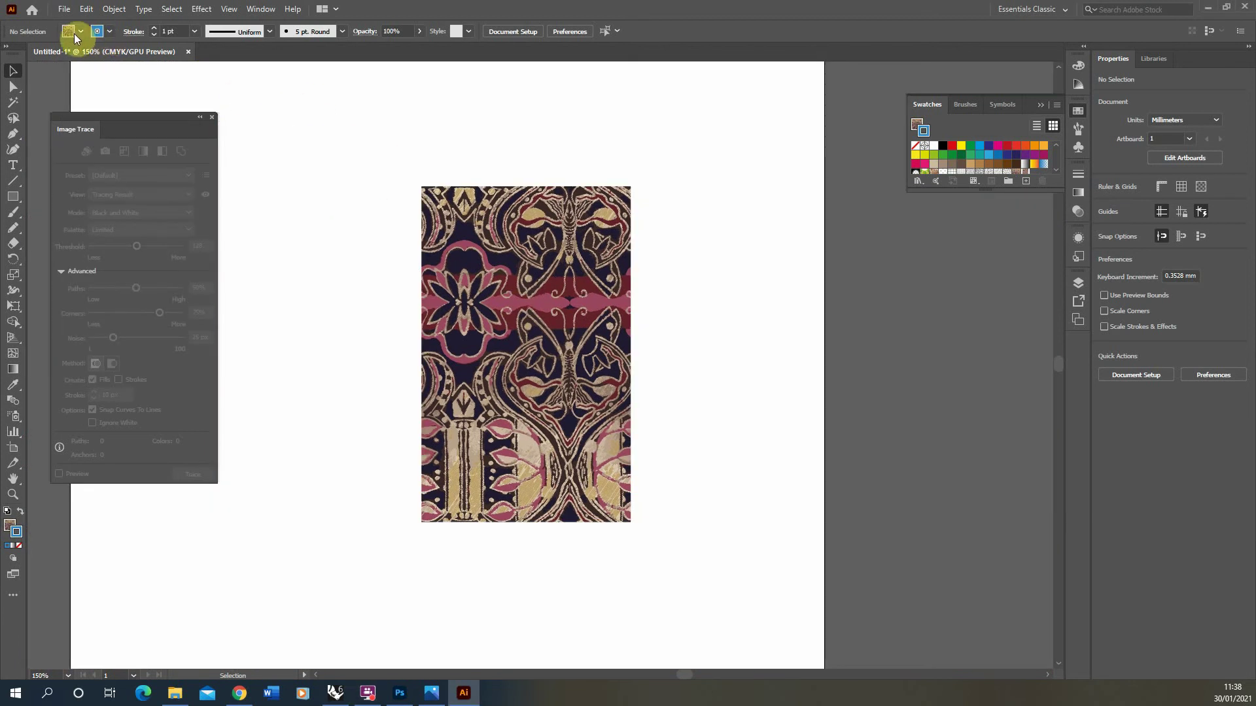
{"action": "scroll", "coordinate": [434, 196], "scroll_direction": "down", "scroll_amount": 2}
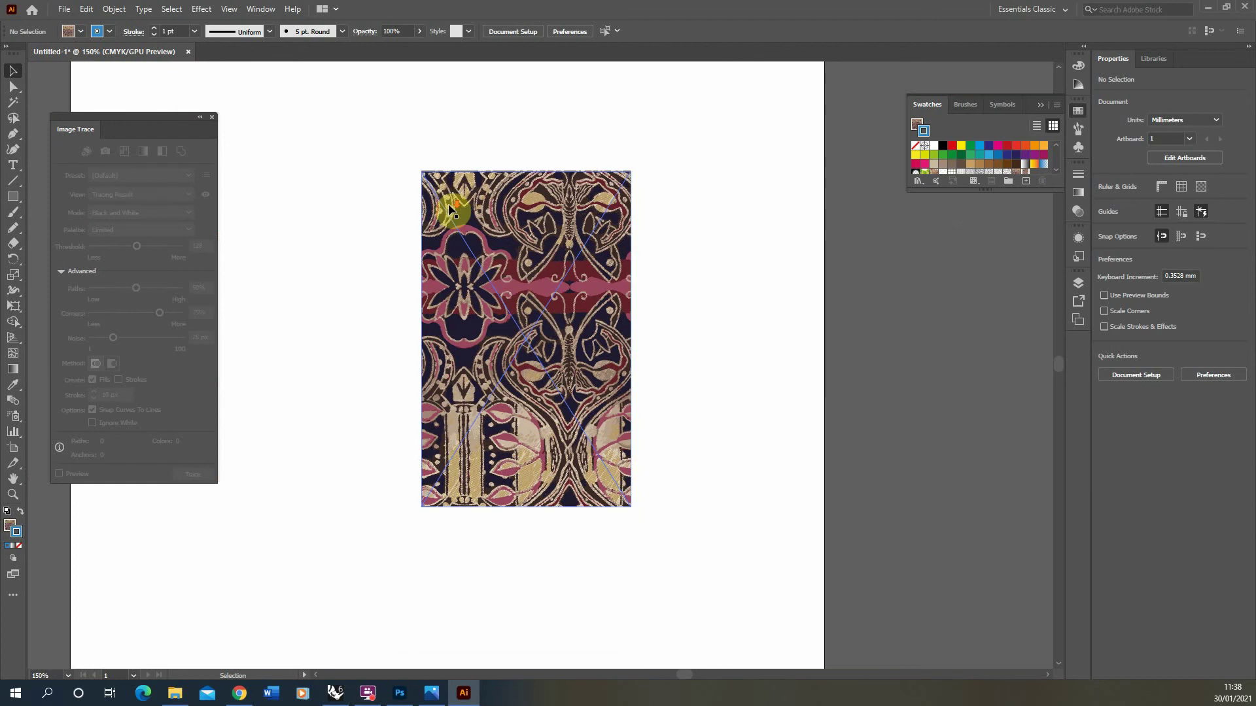
{"action": "left_click", "coordinate": [212, 119]}
{"action": "scroll", "coordinate": [419, 232], "scroll_direction": "down", "scroll_amount": 2}
- Draw a 150.761 × 203.525 mm rectangle filled with New Pattern 2, then move and widen it
{"action": "left_click", "coordinate": [10, 196]}
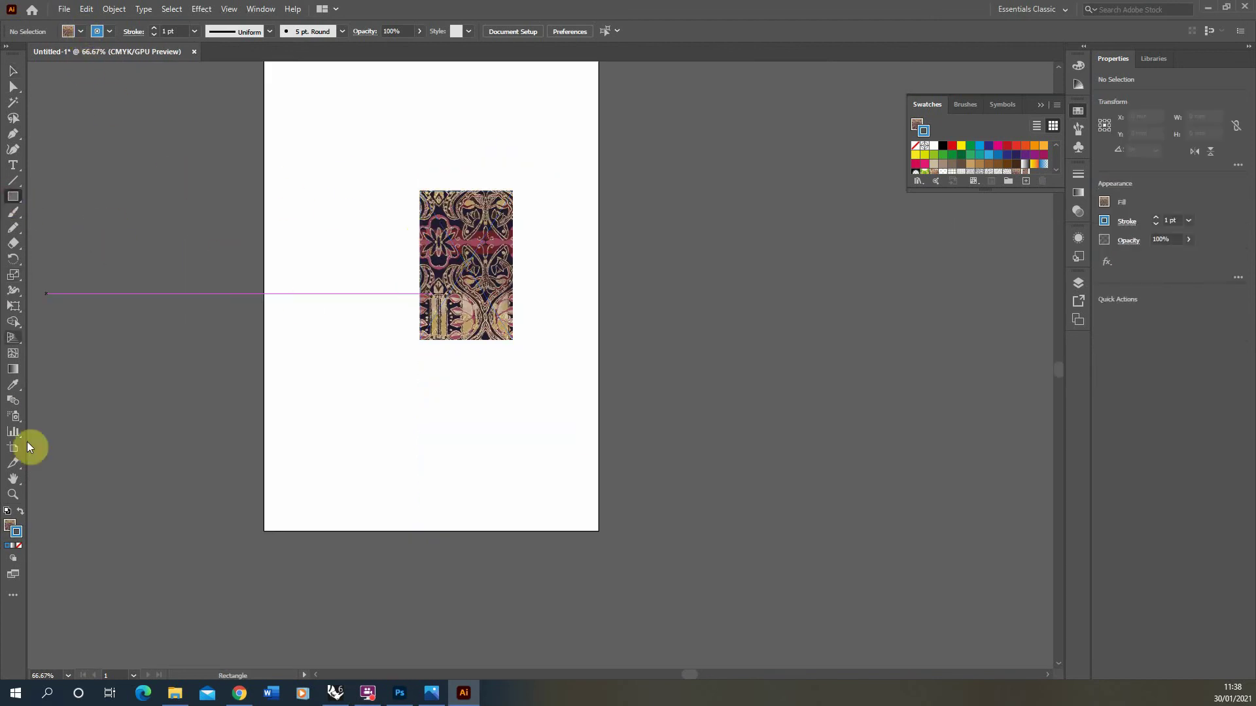
{"action": "left_click_drag", "start_coordinate": [99, 206], "coordinate": [340, 507]}
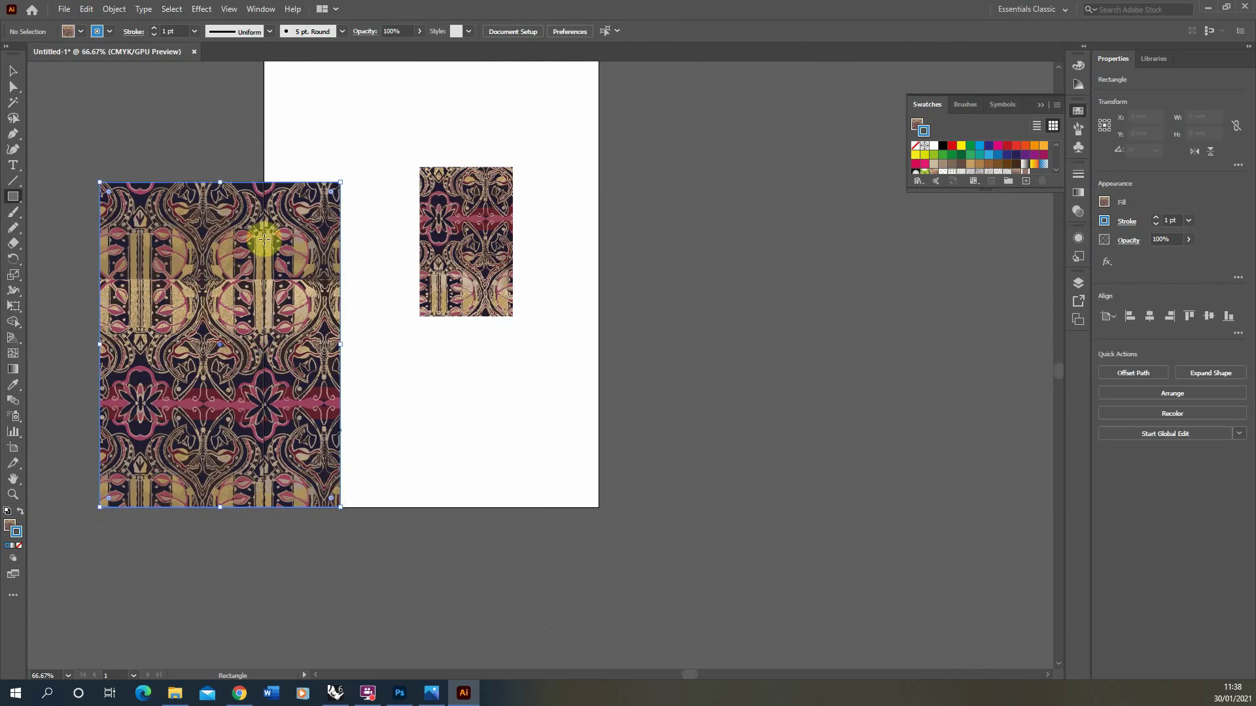
{"action": "left_click", "coordinate": [80, 31]}
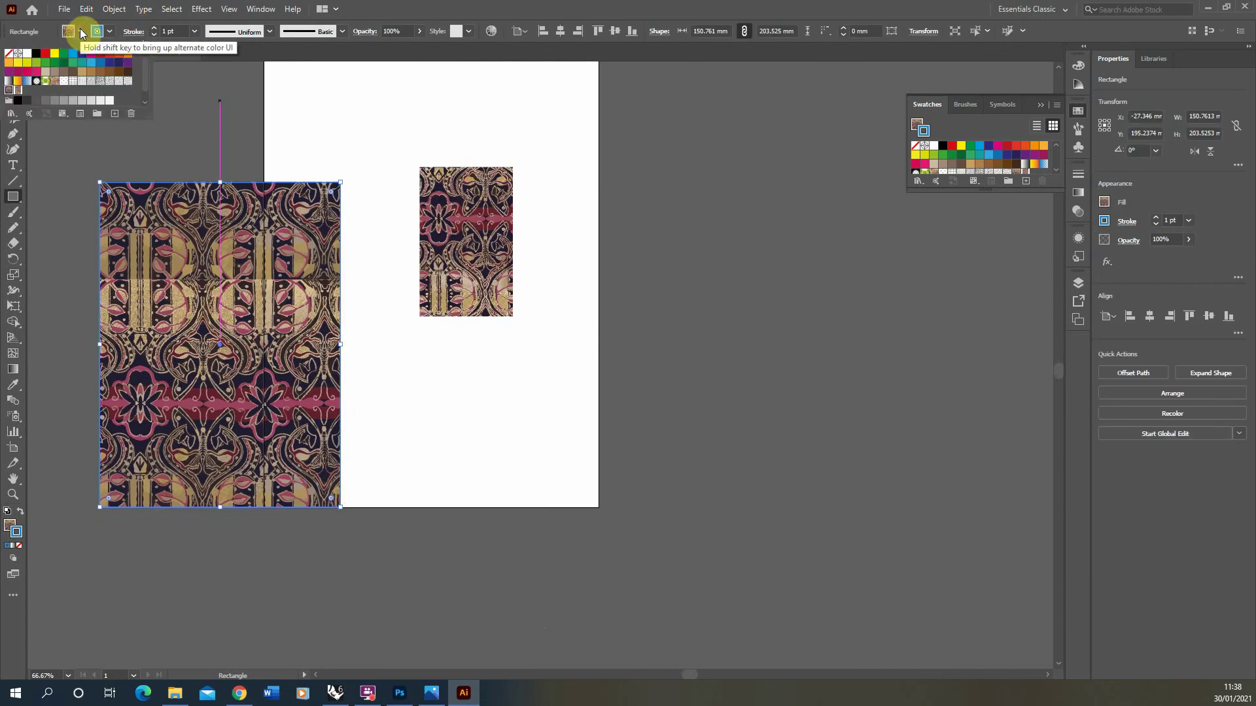
{"action": "left_click", "coordinate": [14, 88]}
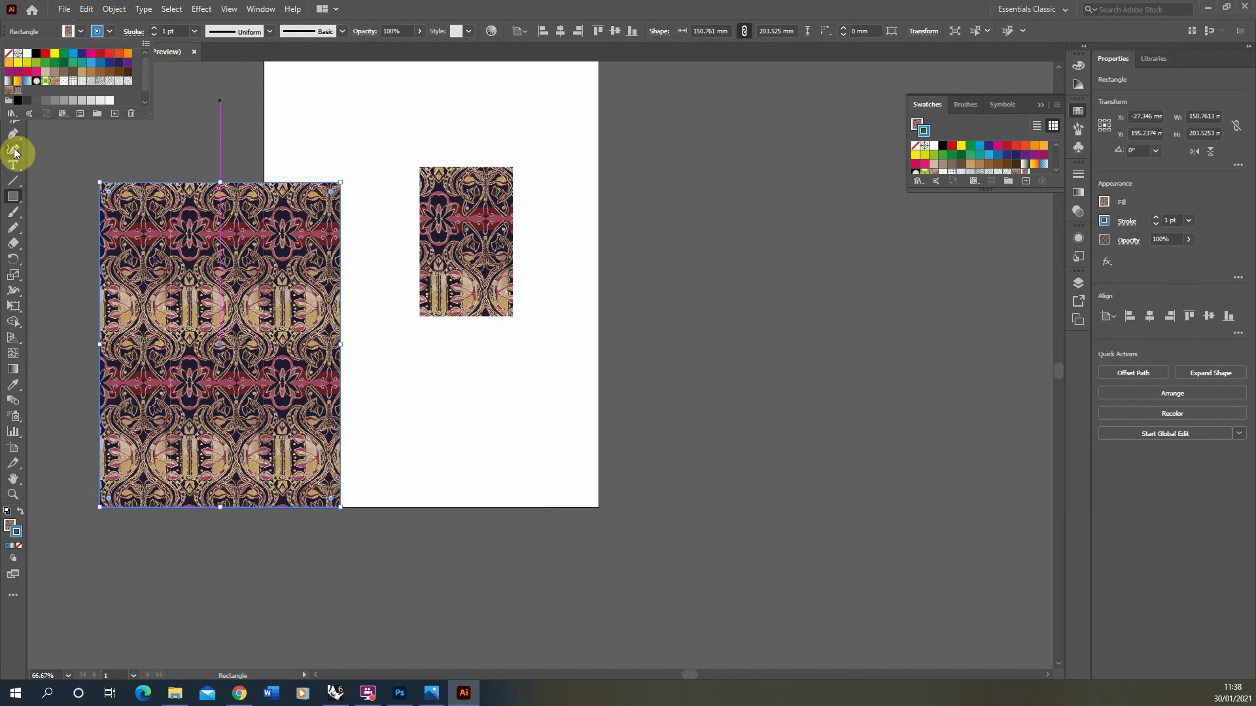
{"action": "left_click", "coordinate": [445, 9]}
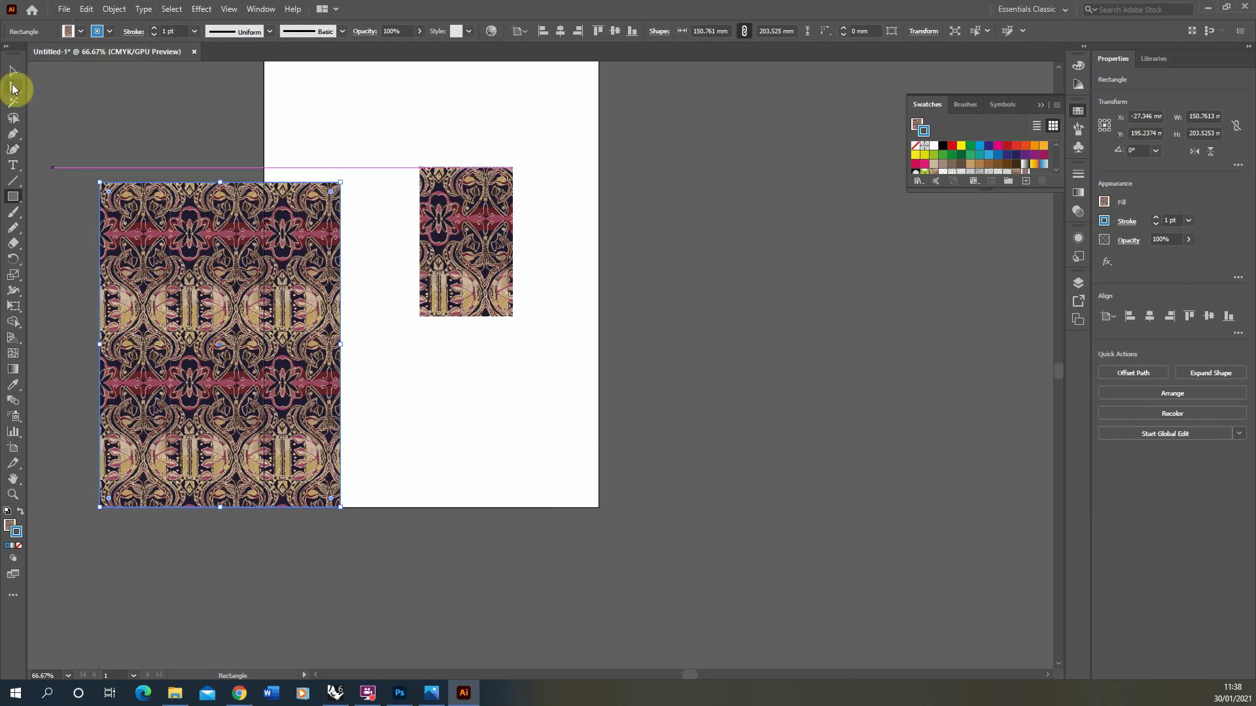
{"action": "left_click", "coordinate": [13, 72]}
{"action": "left_click_drag", "start_coordinate": [245, 399], "coordinate": [276, 563]}
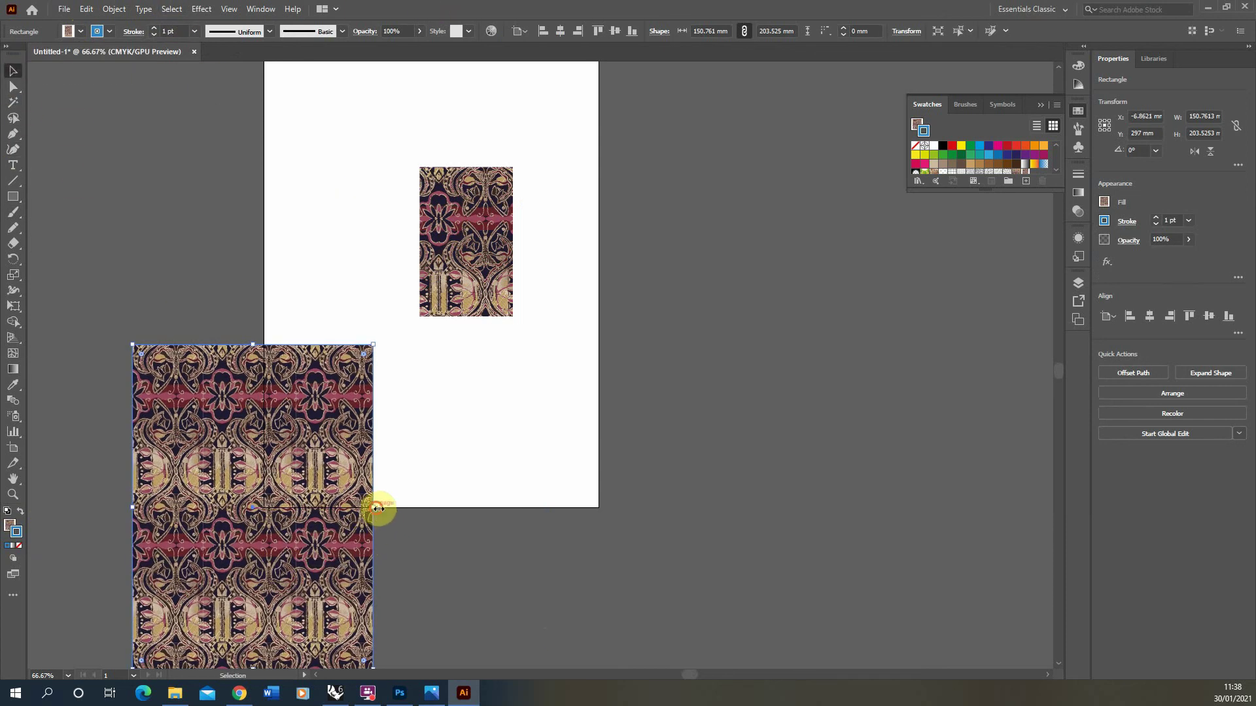
{"action": "left_click_drag", "start_coordinate": [378, 509], "coordinate": [522, 513]}
- Undo the width change and draw a second pattern-filled rectangle to the right
{"action": "key", "text": "ctrl+z"}
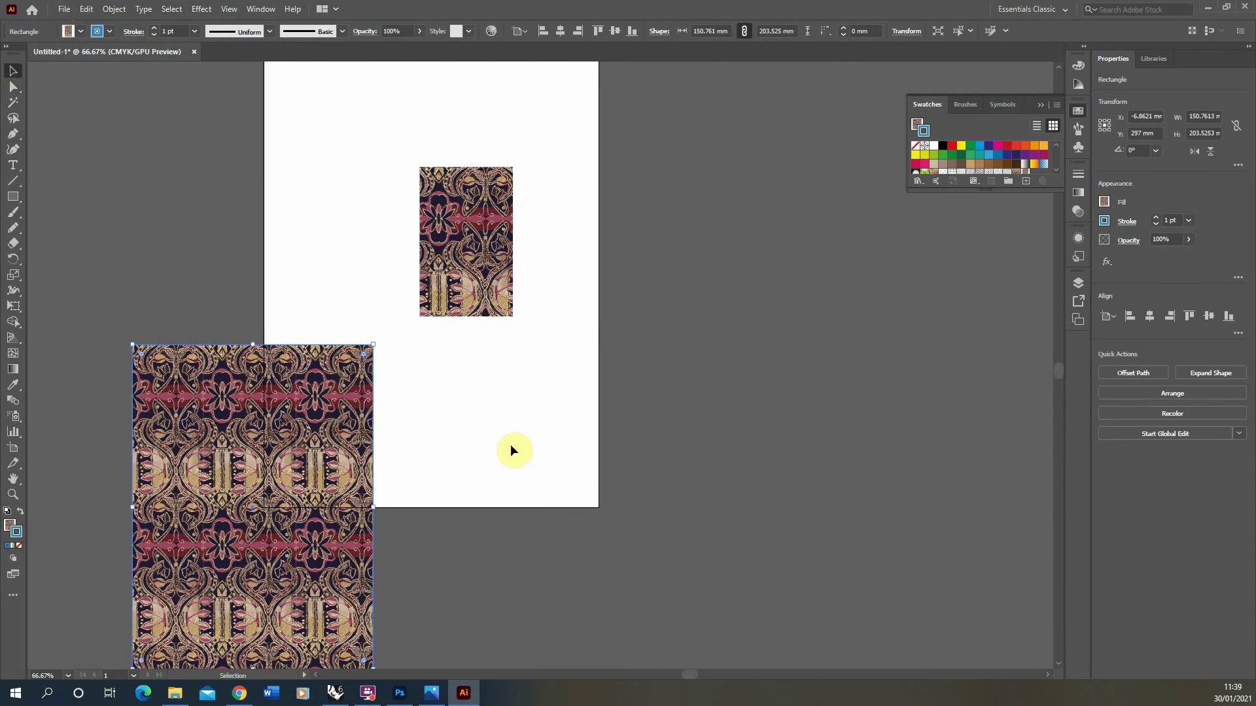
{"action": "left_click", "coordinate": [512, 450]}
{"action": "left_click", "coordinate": [13, 196]}
{"action": "scroll", "coordinate": [467, 337], "scroll_direction": "down", "scroll_amount": 2}
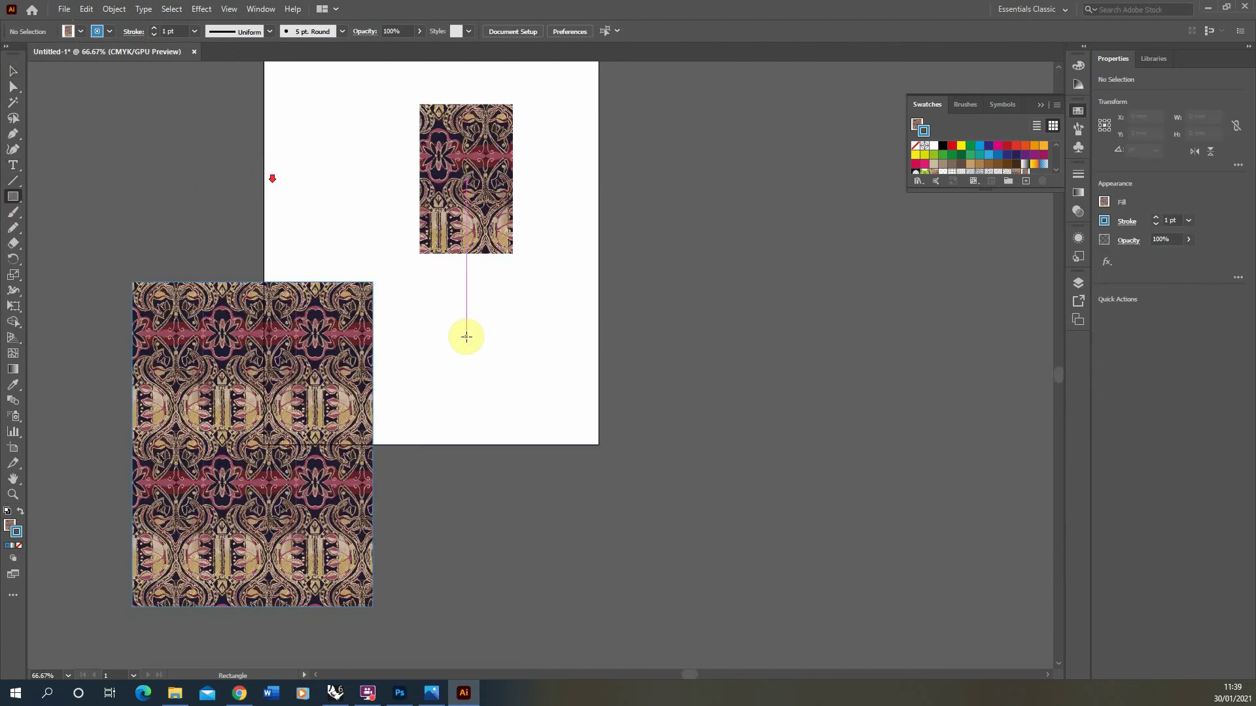
{"action": "left_click_drag", "start_coordinate": [462, 317], "coordinate": [877, 620]}
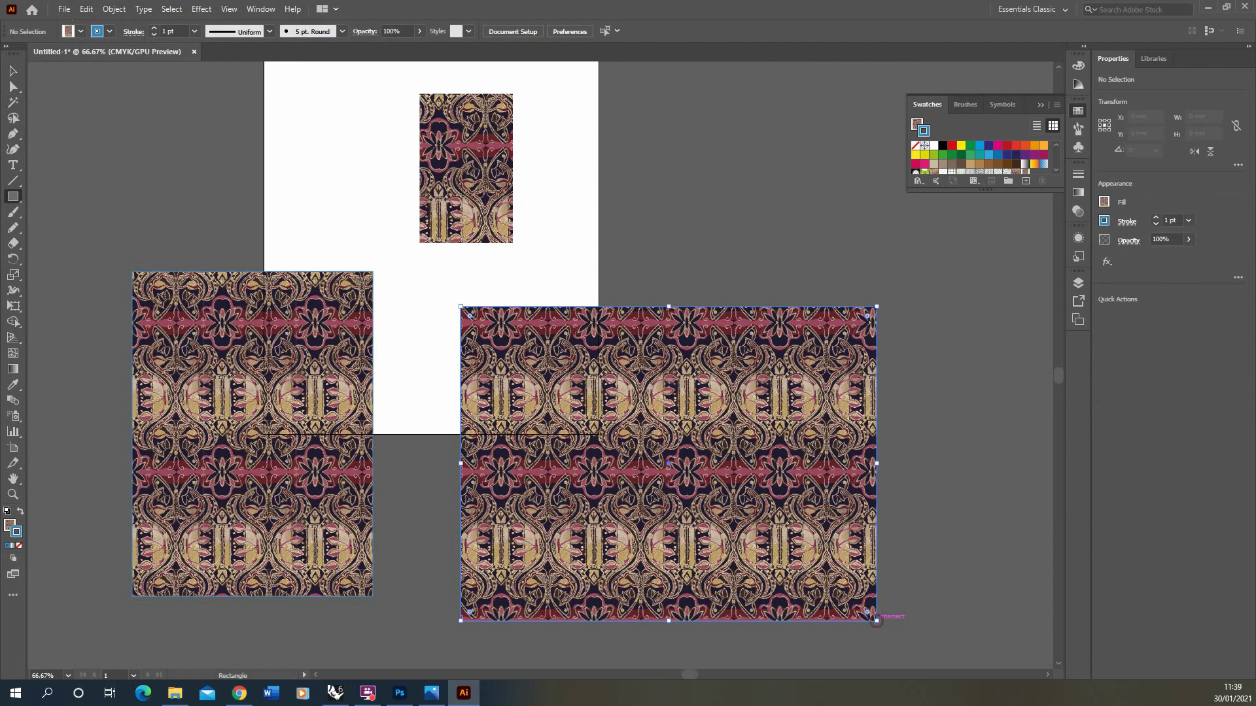
- Resize the left pattern rectangle, then delete it
{"action": "left_click", "coordinate": [13, 70]}
{"action": "left_click", "coordinate": [133, 437]}
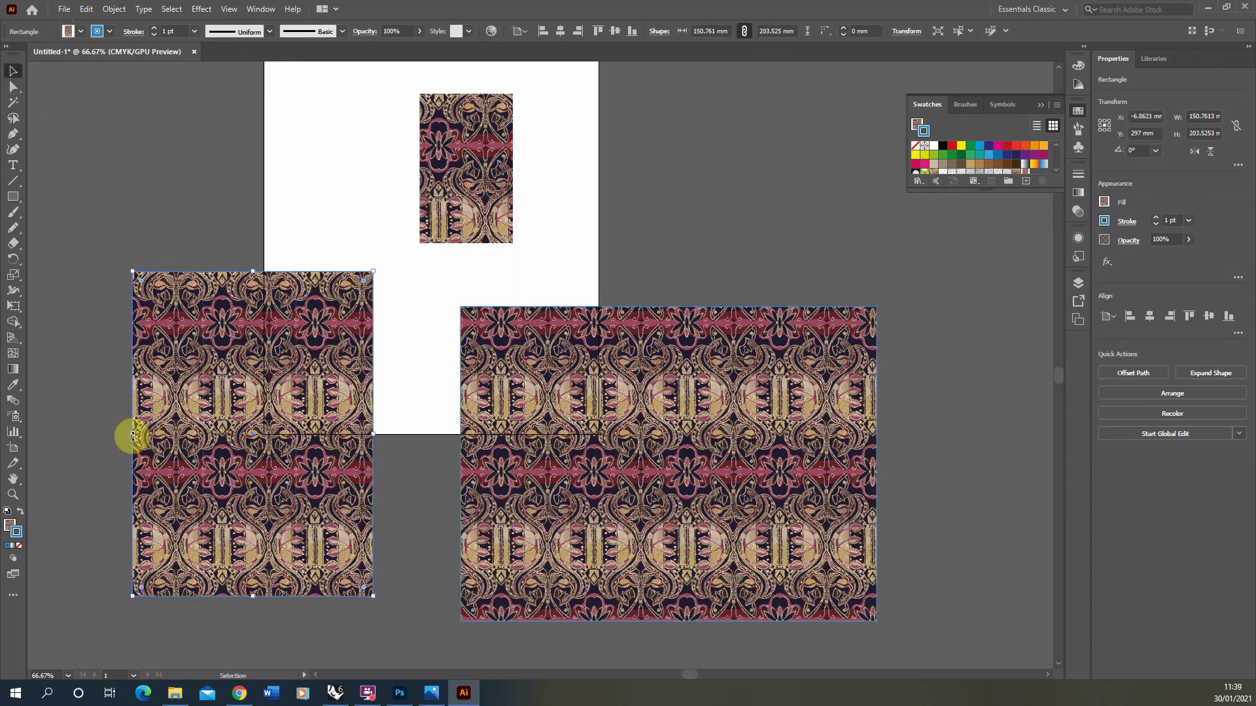
{"action": "mouse_move", "coordinate": [133, 436]}
{"action": "left_mouse_down"}
{"action": "mouse_move", "coordinate": [101, 434]}
{"action": "mouse_move", "coordinate": [113, 426]}
{"action": "left_mouse_up"}
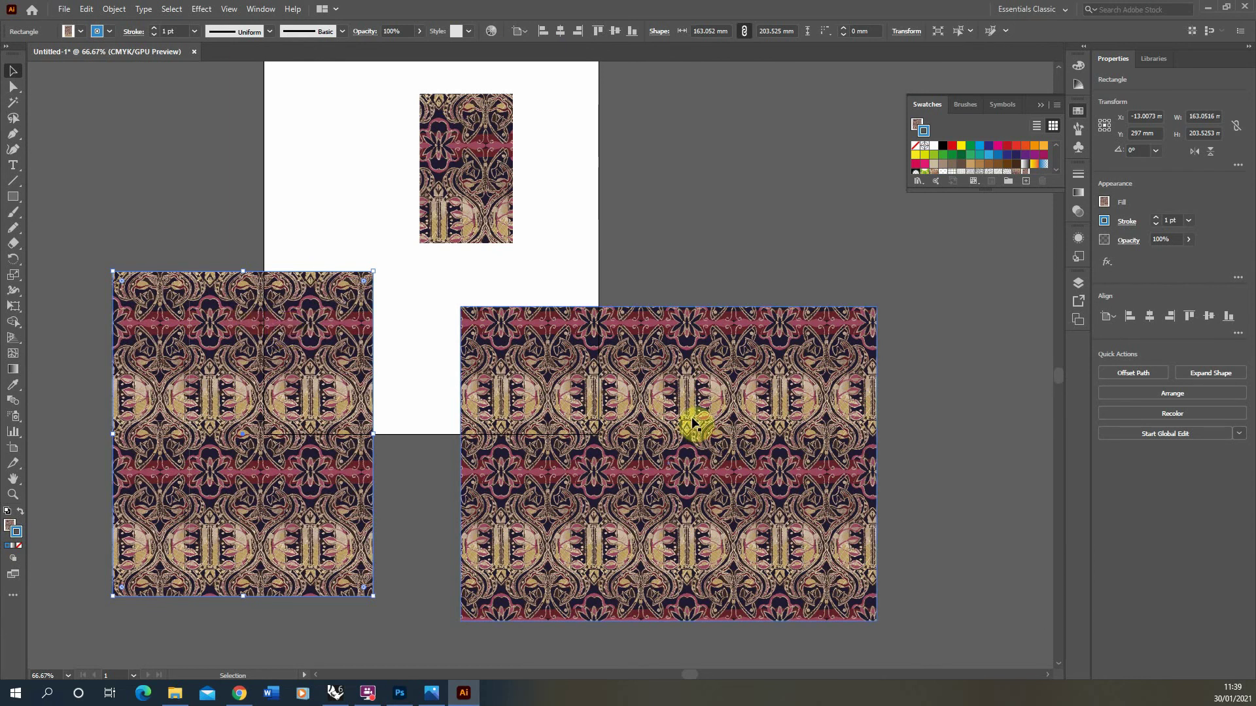
{"action": "key", "text": "Delete"}
- Try scaling the right rectangle without its pattern, cancel, and delete it
{"action": "left_click", "coordinate": [645, 402]}
{"action": "left_click", "coordinate": [114, 8]}
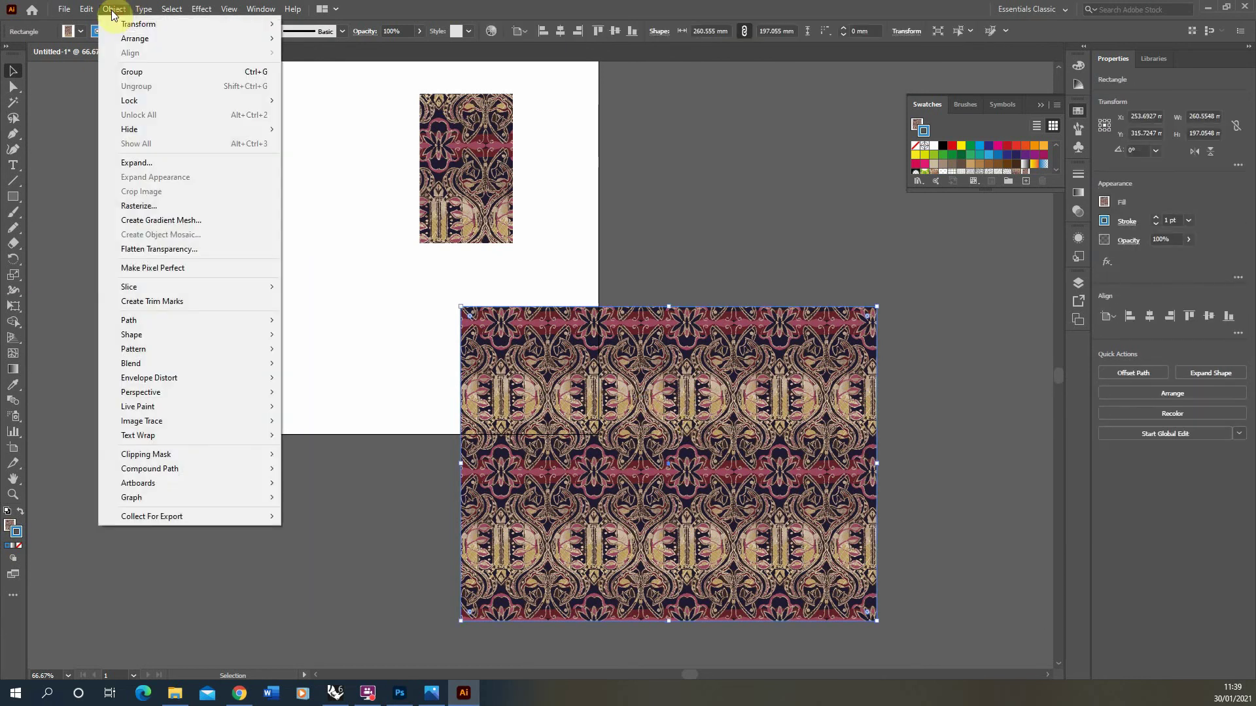
{"action": "mouse_move", "coordinate": [148, 25]}
{"action": "left_click", "coordinate": [317, 81]}
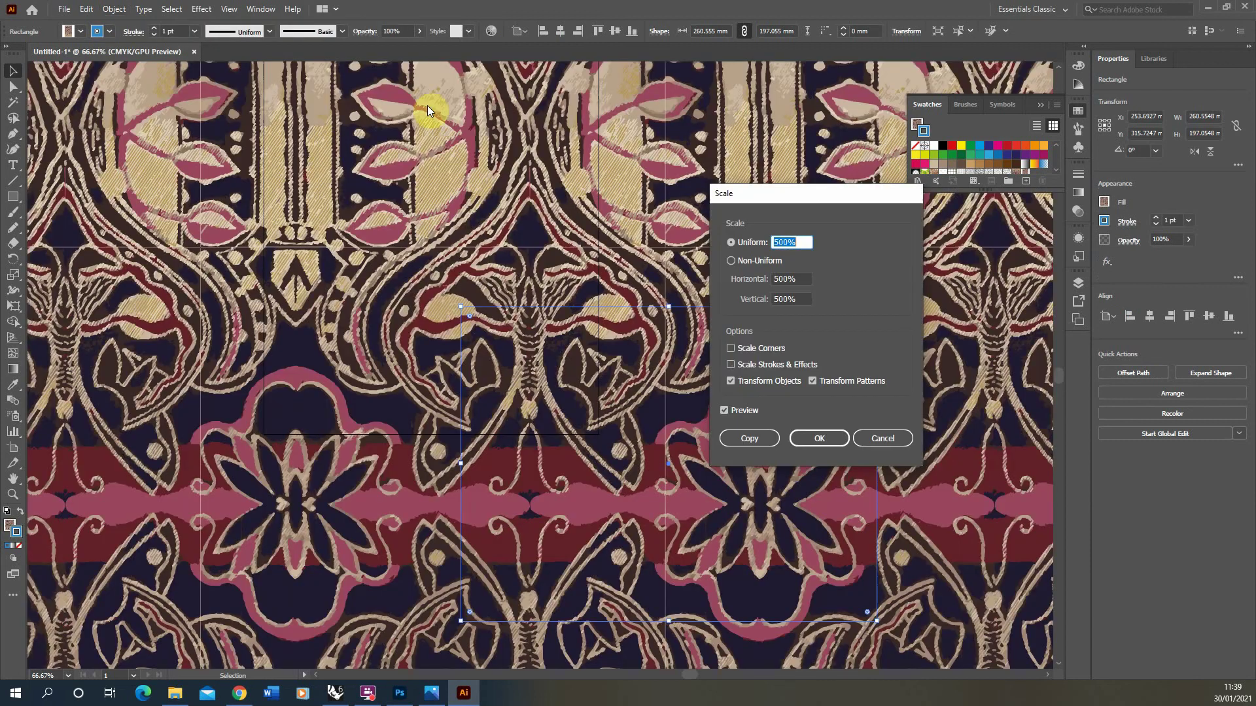
{"action": "left_click", "coordinate": [813, 381]}
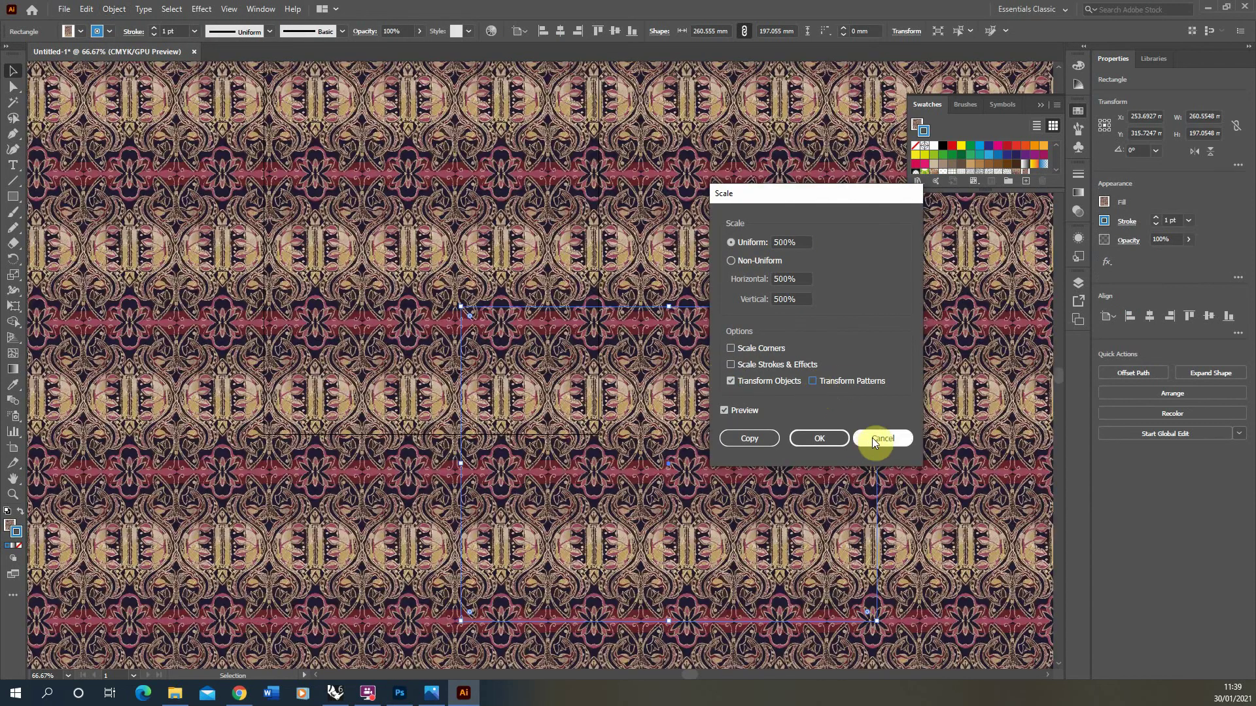
{"action": "left_click", "coordinate": [882, 439]}
{"action": "key", "text": "Delete"}
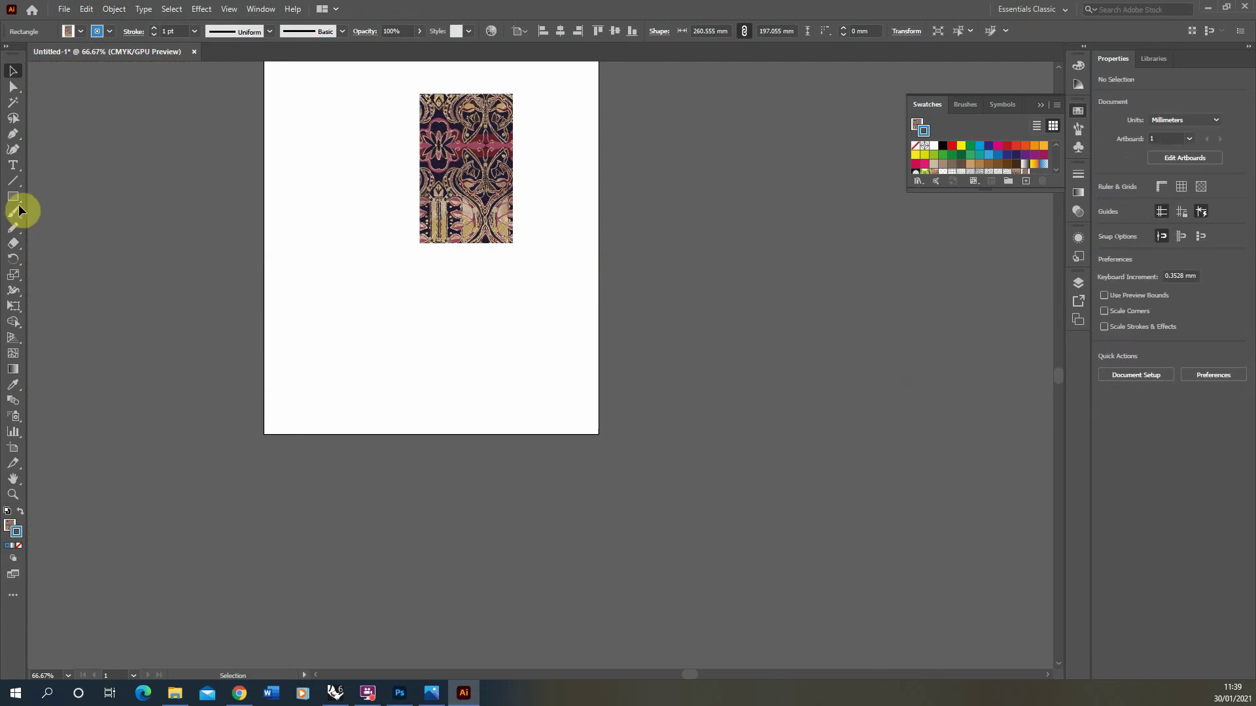
- Draw a large pattern rectangle over the artboard and an ellipse at the upper left
{"action": "left_click", "coordinate": [15, 199]}
{"action": "left_click_drag", "start_coordinate": [229, 179], "coordinate": [796, 659]}
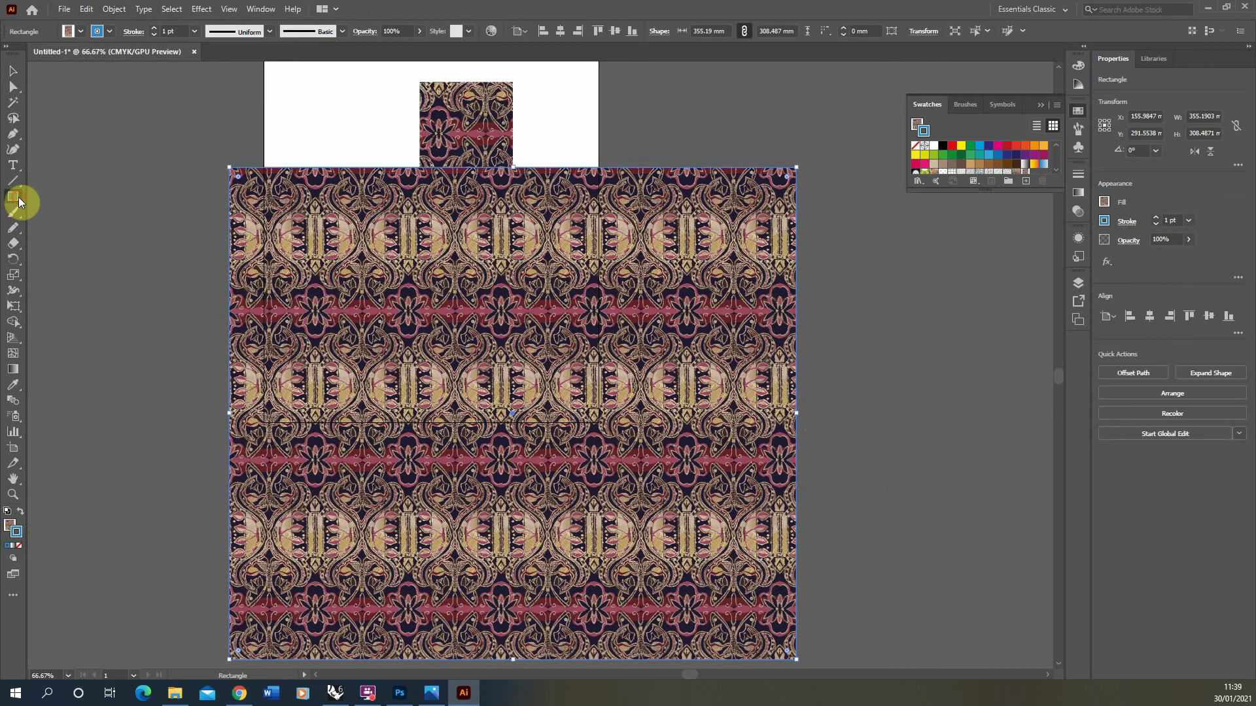
{"action": "left_click_drag", "start_coordinate": [18, 198], "coordinate": [316, 103]}
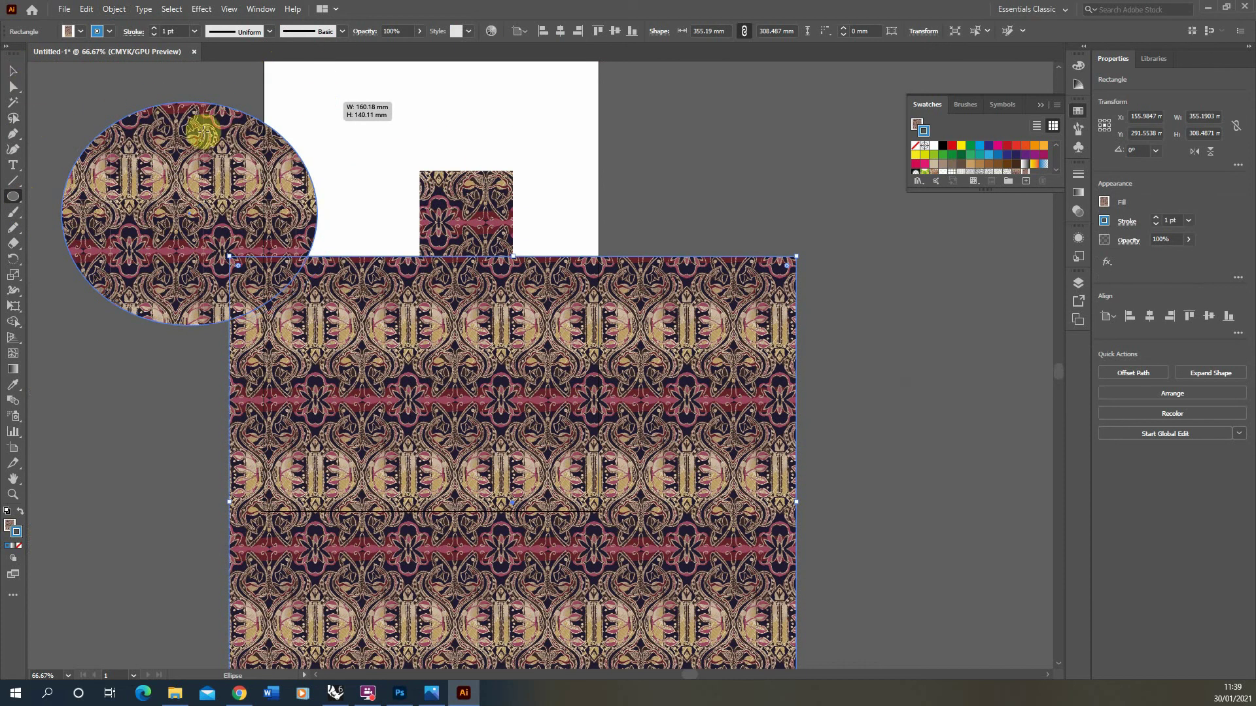
- Delete the large pattern rectangle and zoom to check the pattern-filled ellipse
{"action": "key", "text": "v"}
{"action": "left_click", "coordinate": [406, 351]}
{"action": "key", "text": "Delete"}
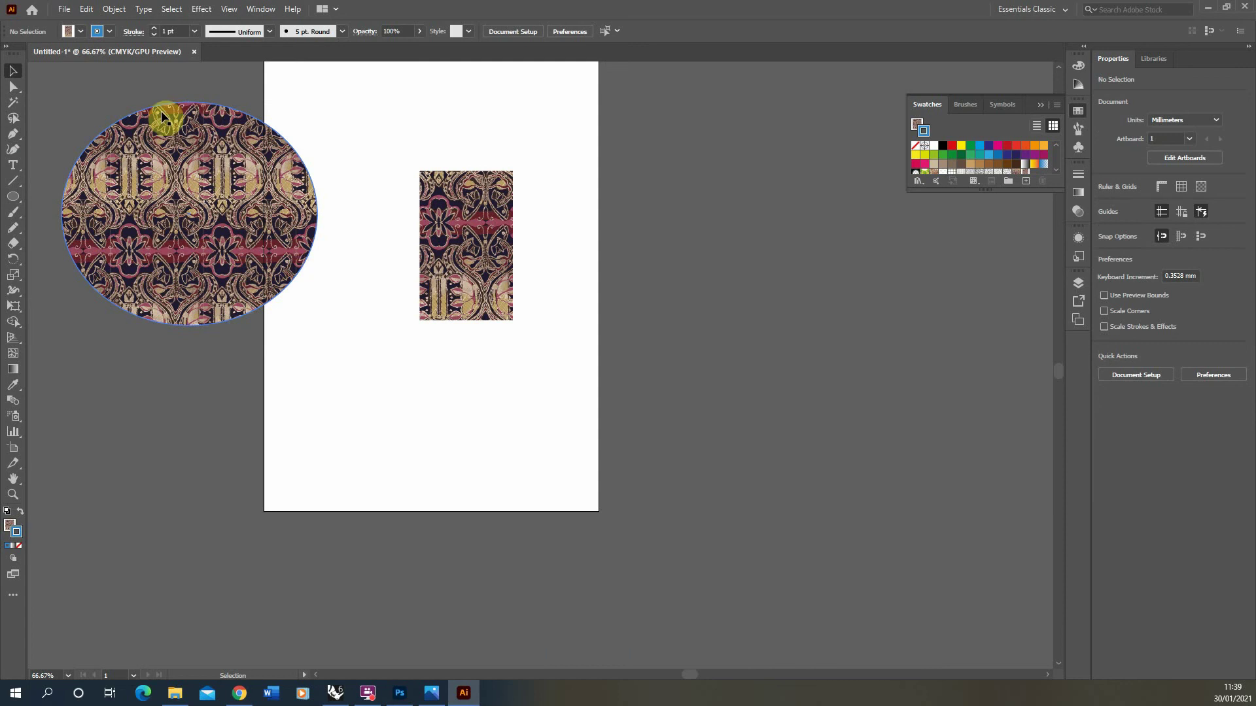
{"action": "scroll", "coordinate": [126, 190], "scroll_direction": "up", "scroll_amount": 2}
{"action": "scroll", "coordinate": [401, 327], "scroll_direction": "up", "scroll_amount": 2}
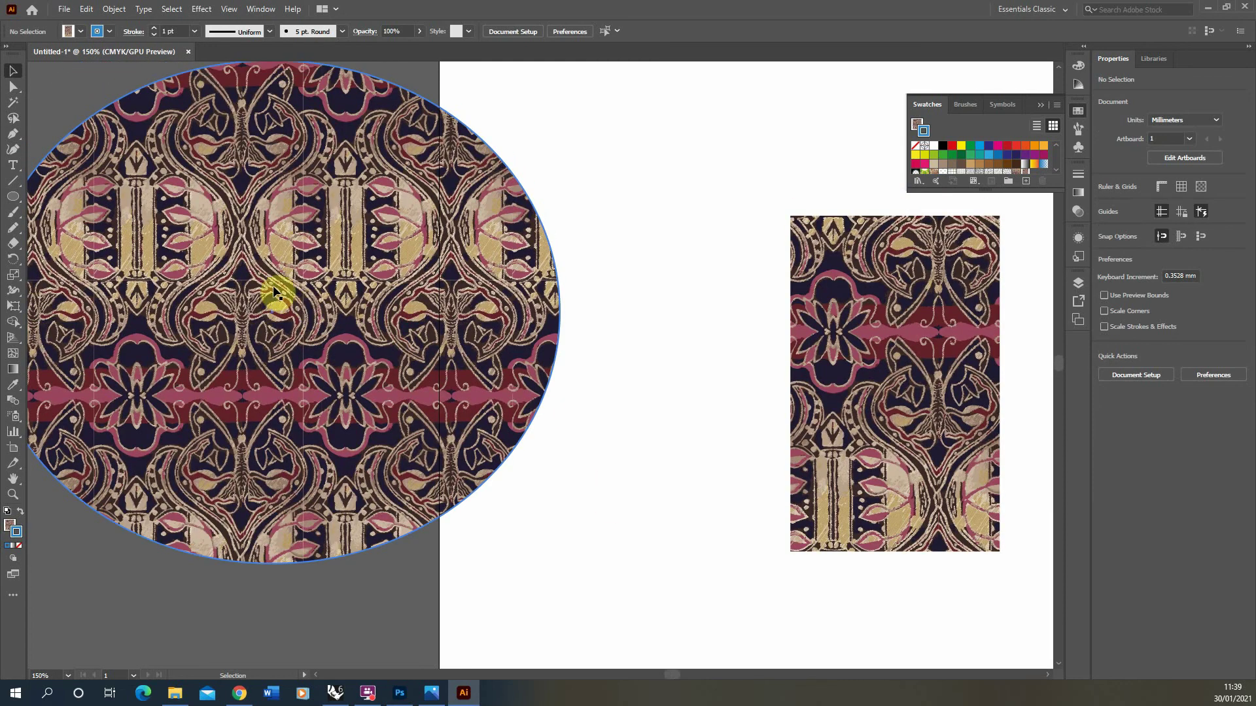
{"action": "scroll", "coordinate": [317, 323], "scroll_direction": "down", "scroll_amount": 3}
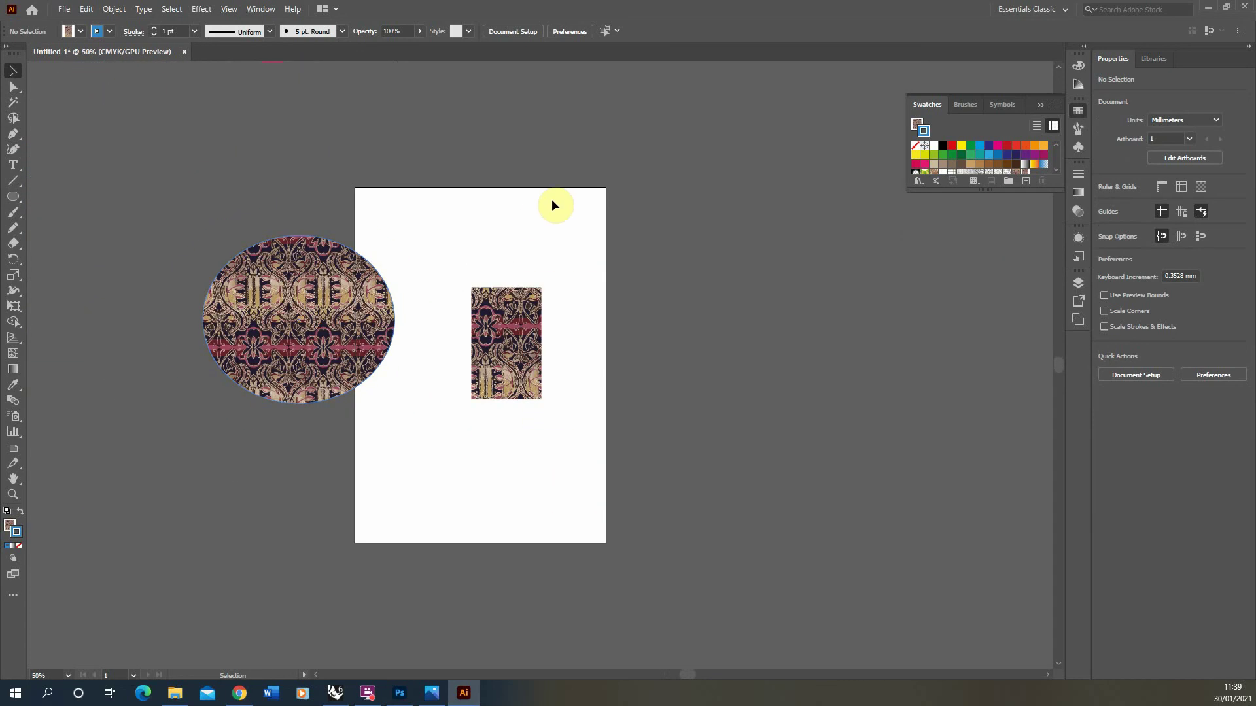